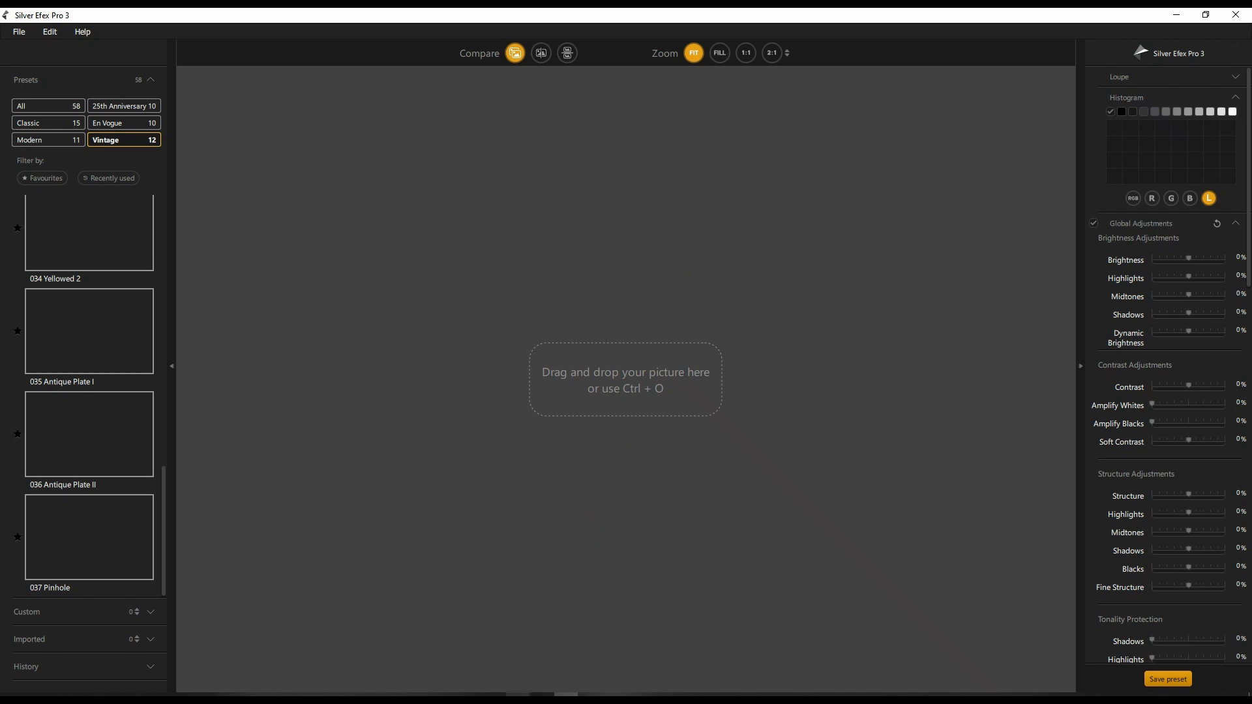
# - Preview DSC_0144.tif from the TIFF 16 BIT folder at full size, and load it into Silver Efex Pro 3
pyautogui.click(542, 696)
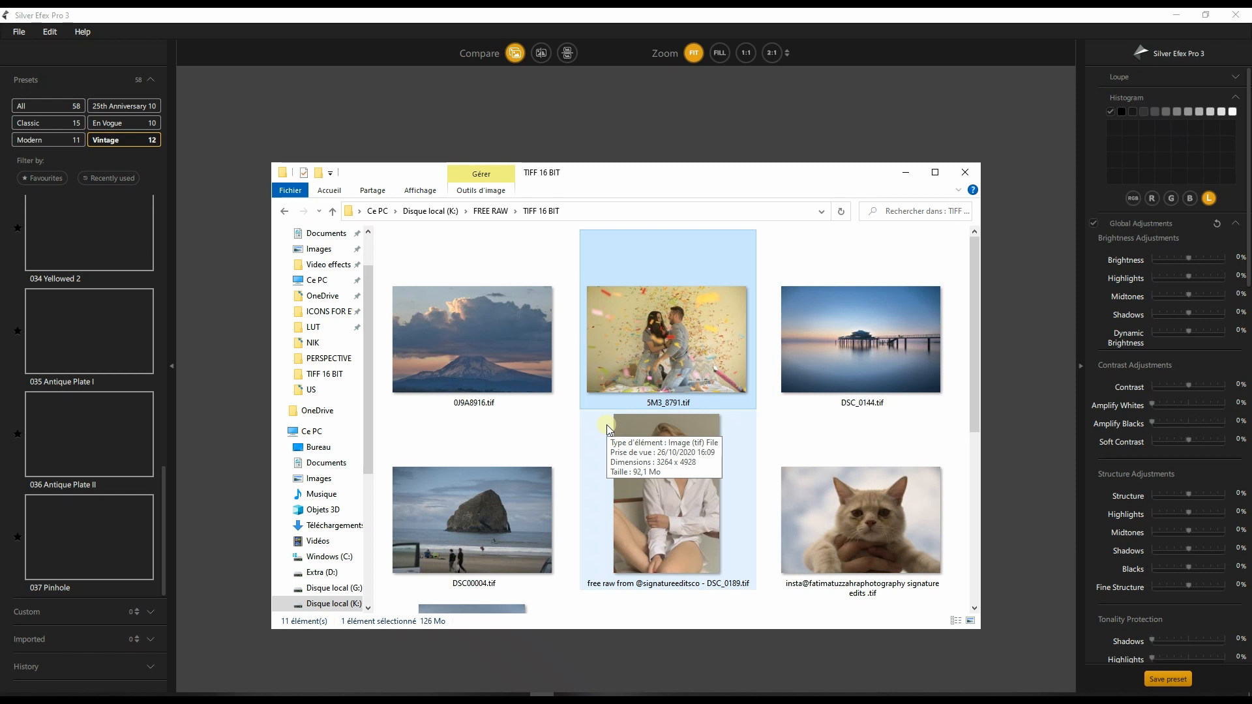
pyautogui.click(504, 340)
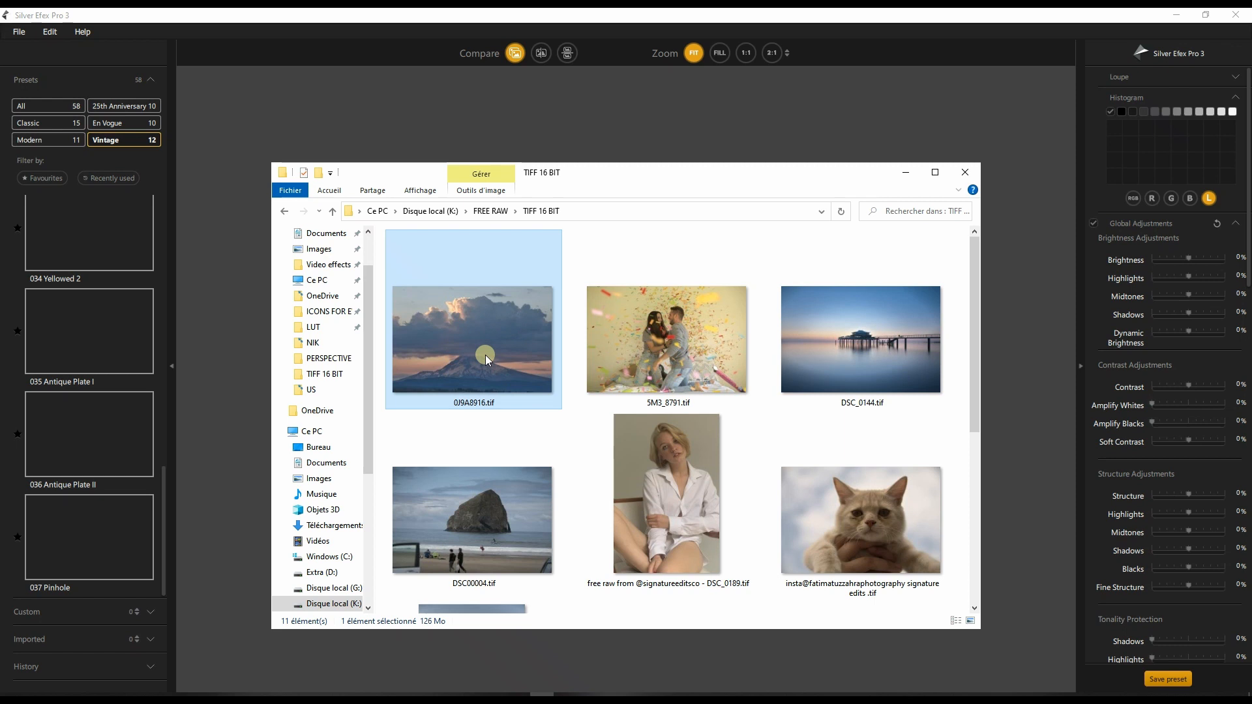
pyautogui.click(853, 346)
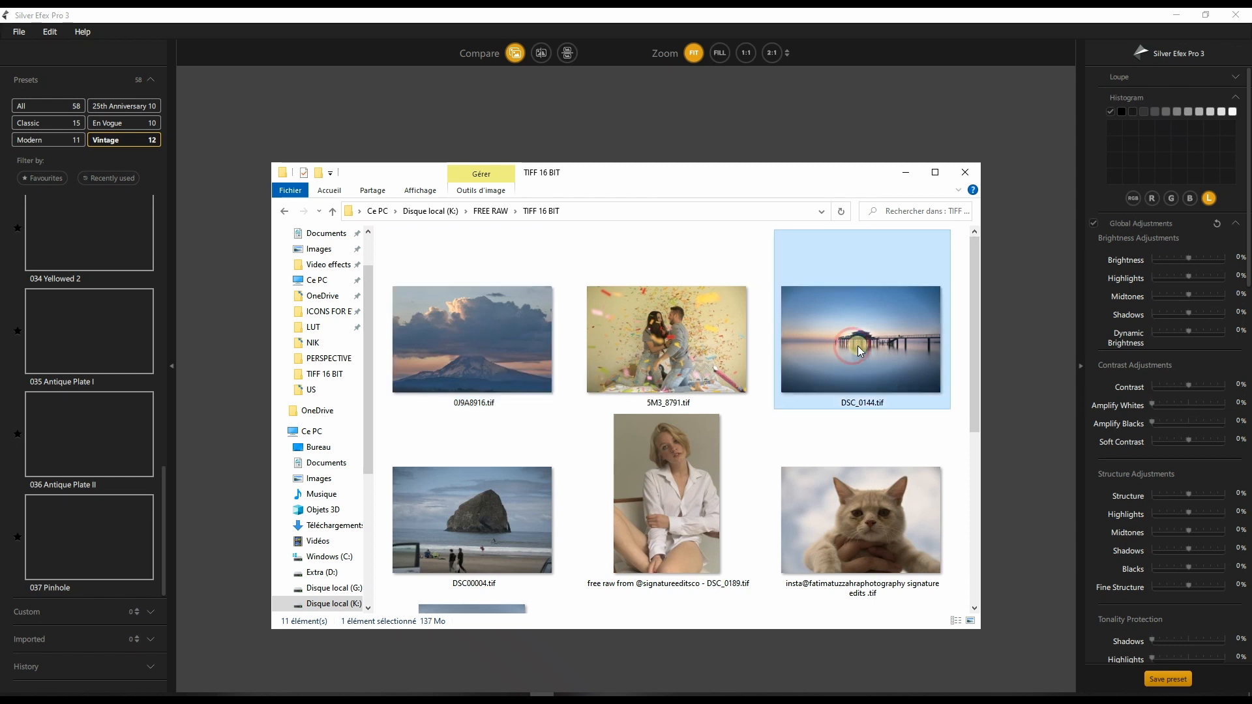
pyautogui.click(433, 510)
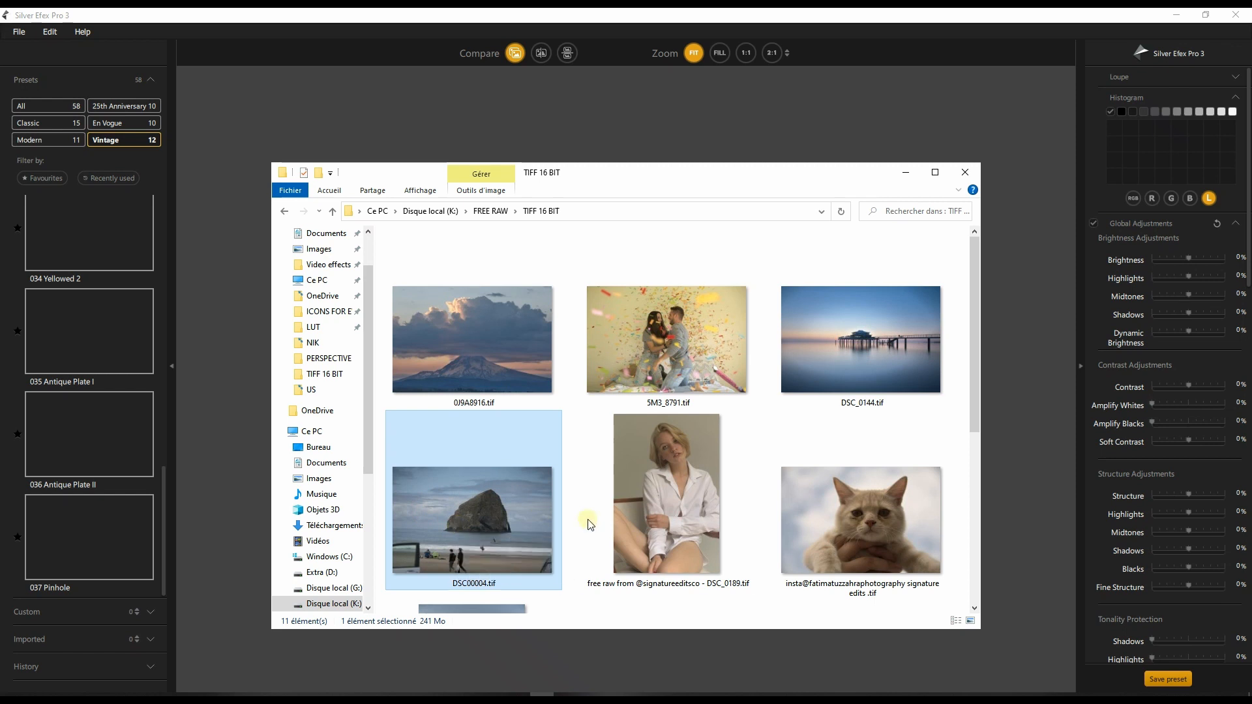
pyautogui.doubleClick(877, 357)
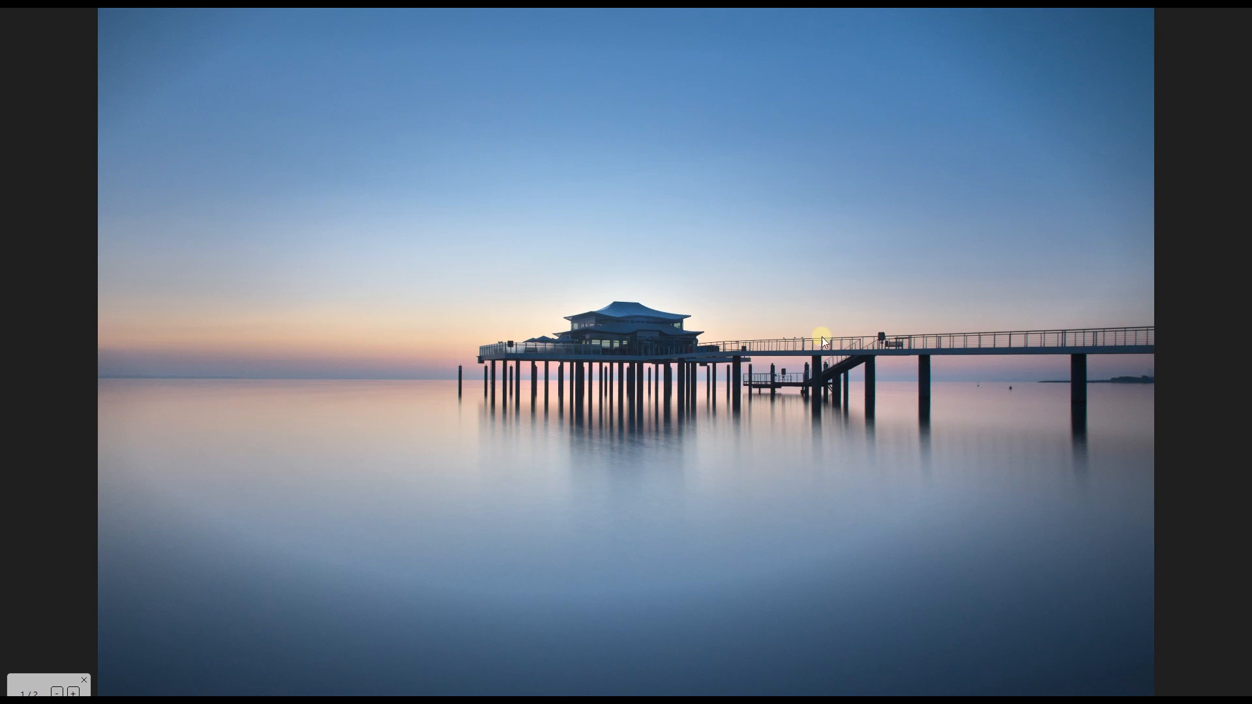
pyautogui.moveTo(1211, 13)
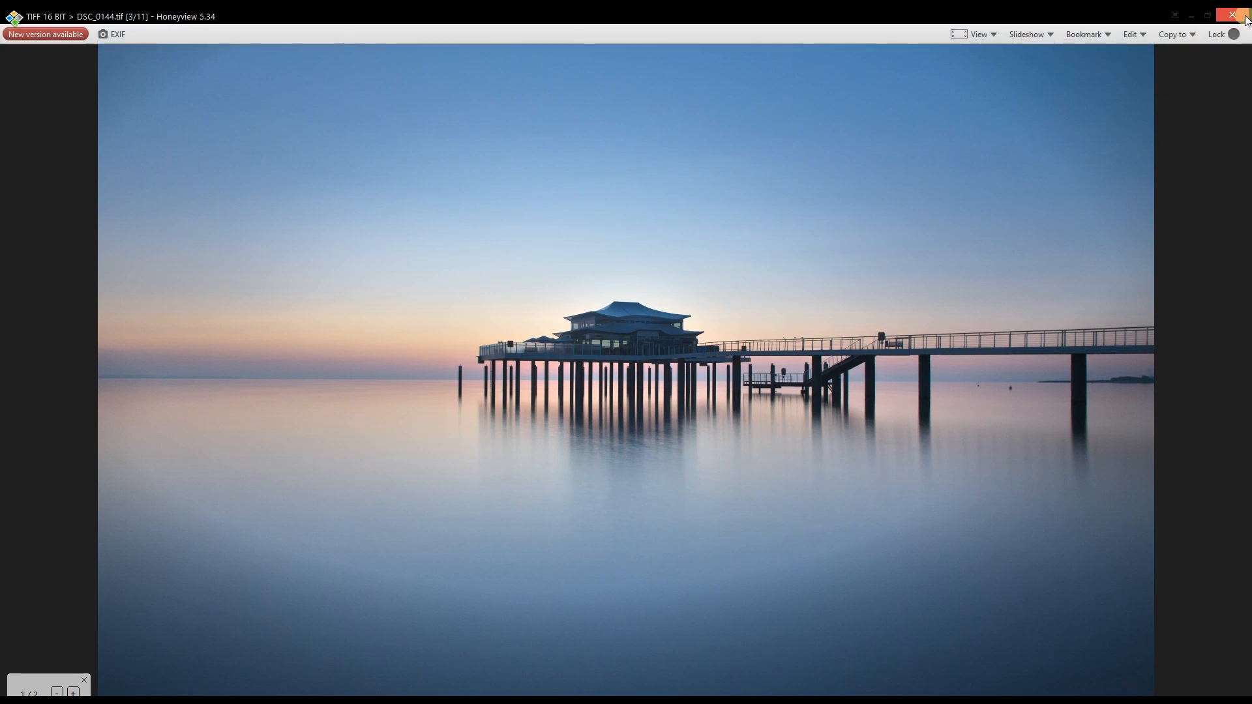
pyautogui.click(1232, 15)
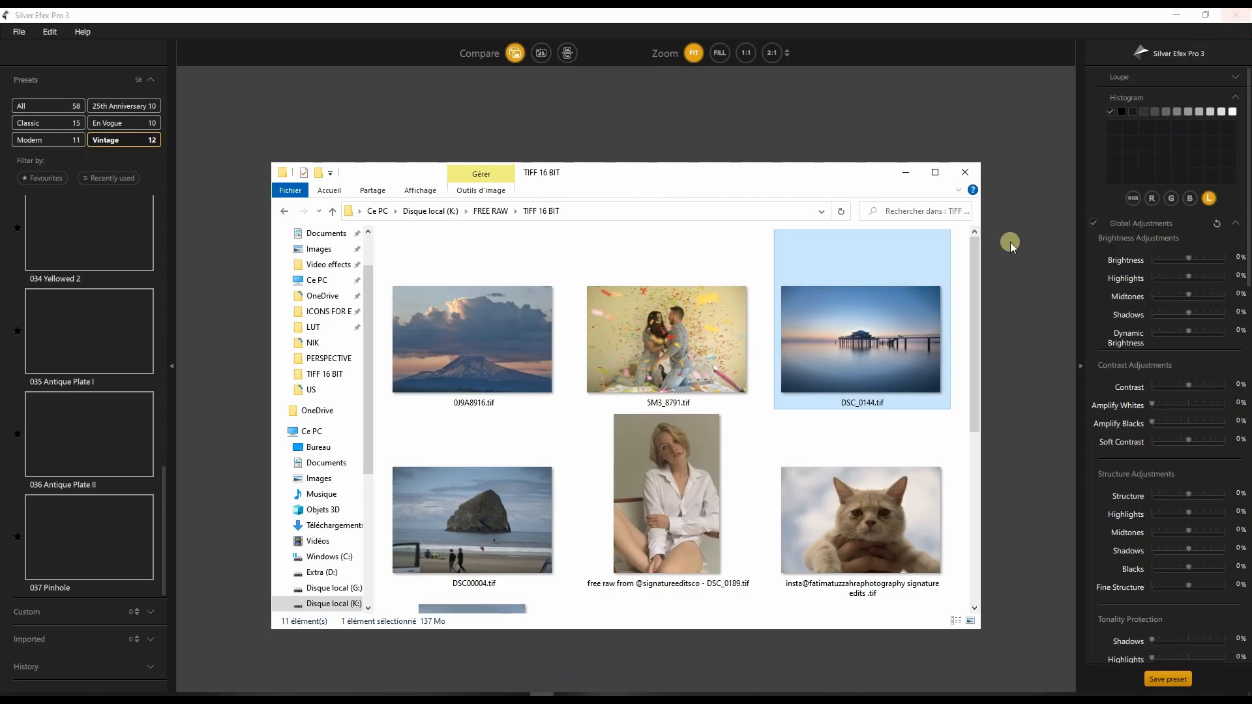
pyautogui.moveTo(898, 357); pyautogui.dragTo(707, 107)
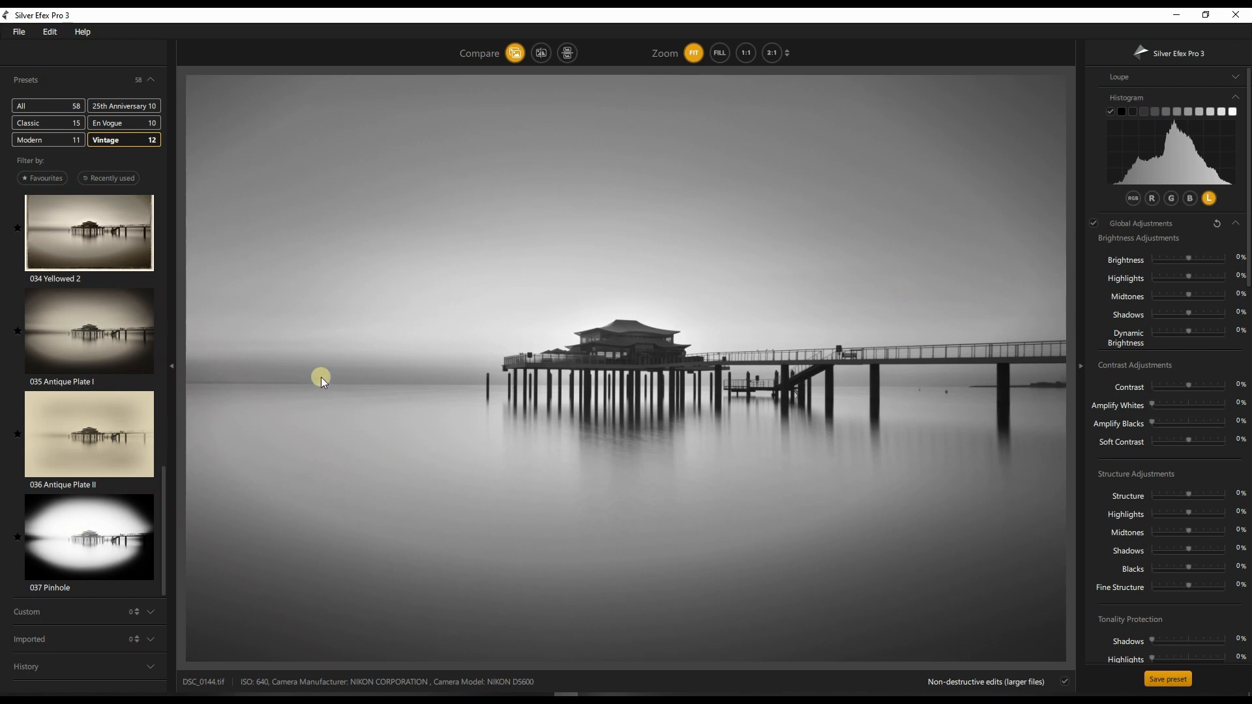
# - Browse the Modern presets and apply 025 Silhouette EV +0.5 to the pier photo
pyautogui.click(32, 140)
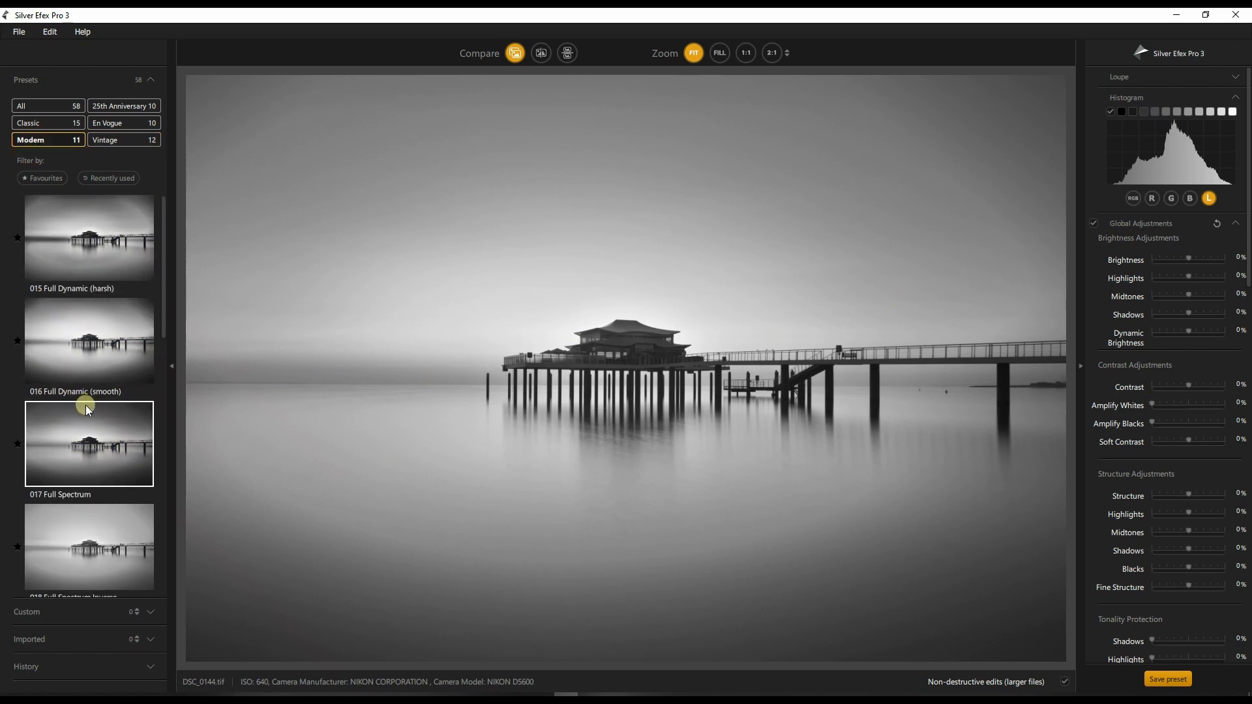
pyautogui.scroll(-7, 87, 409)
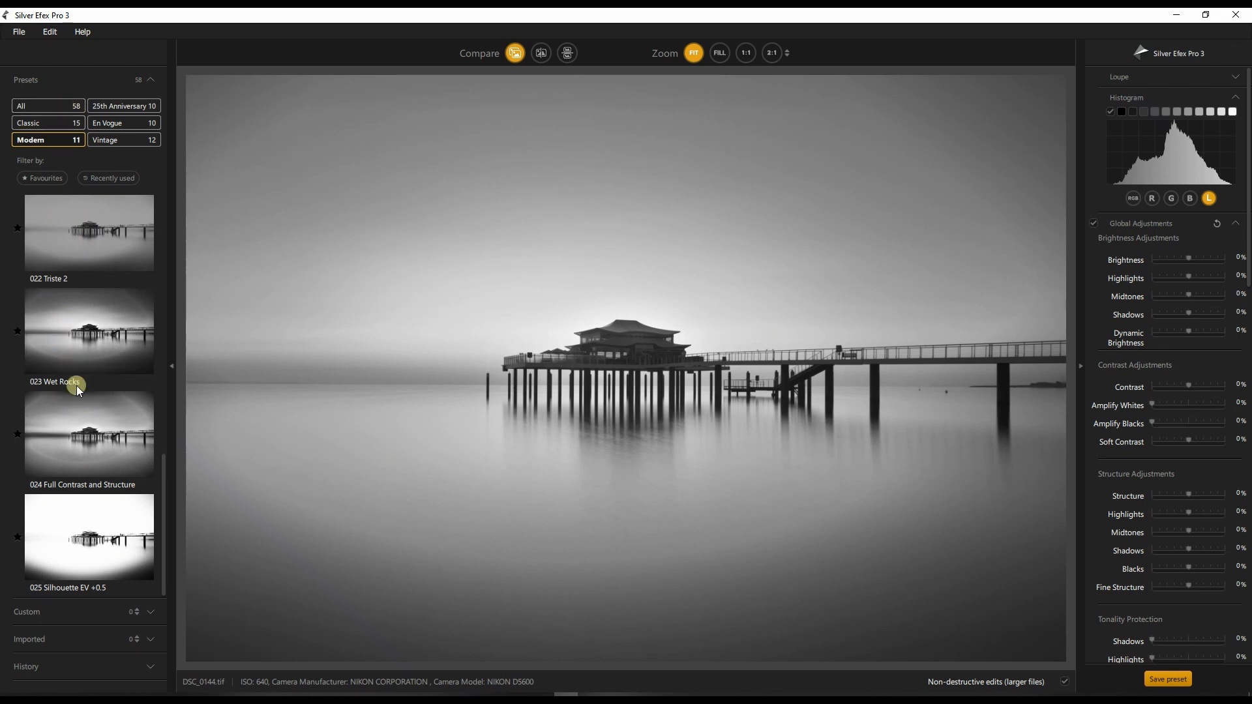
pyautogui.scroll(3, 83, 399)
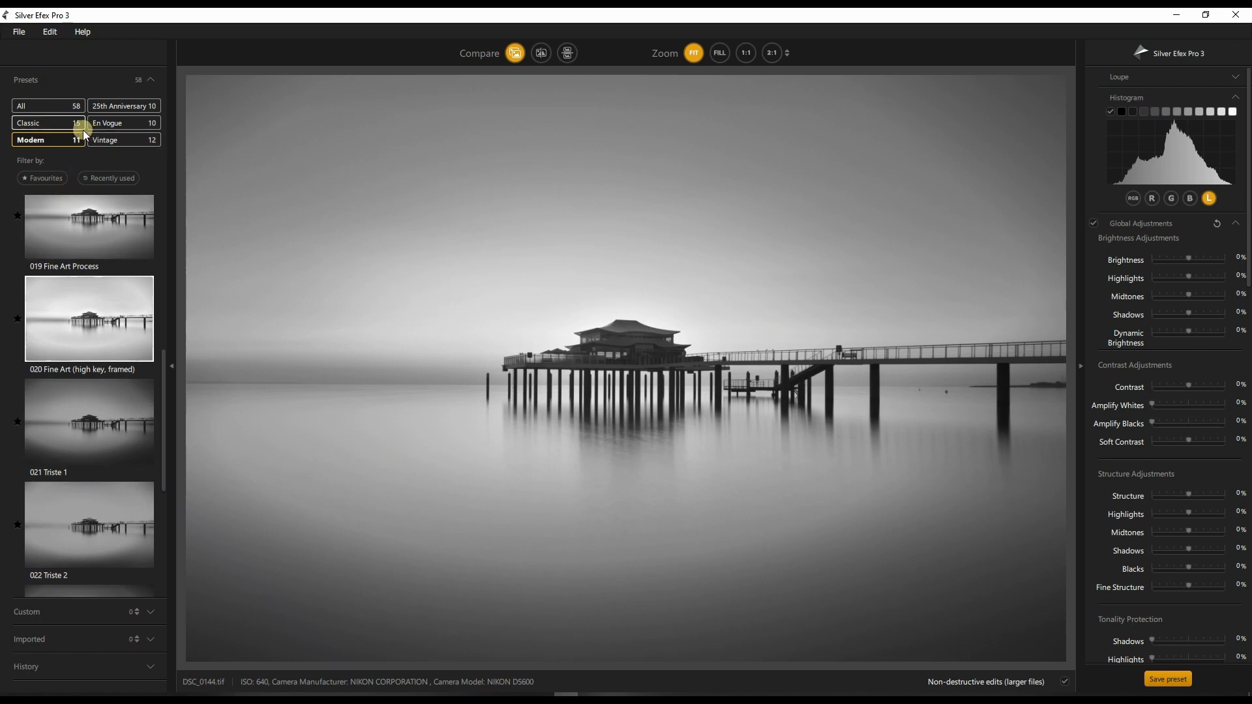
pyautogui.scroll(-3, 112, 475)
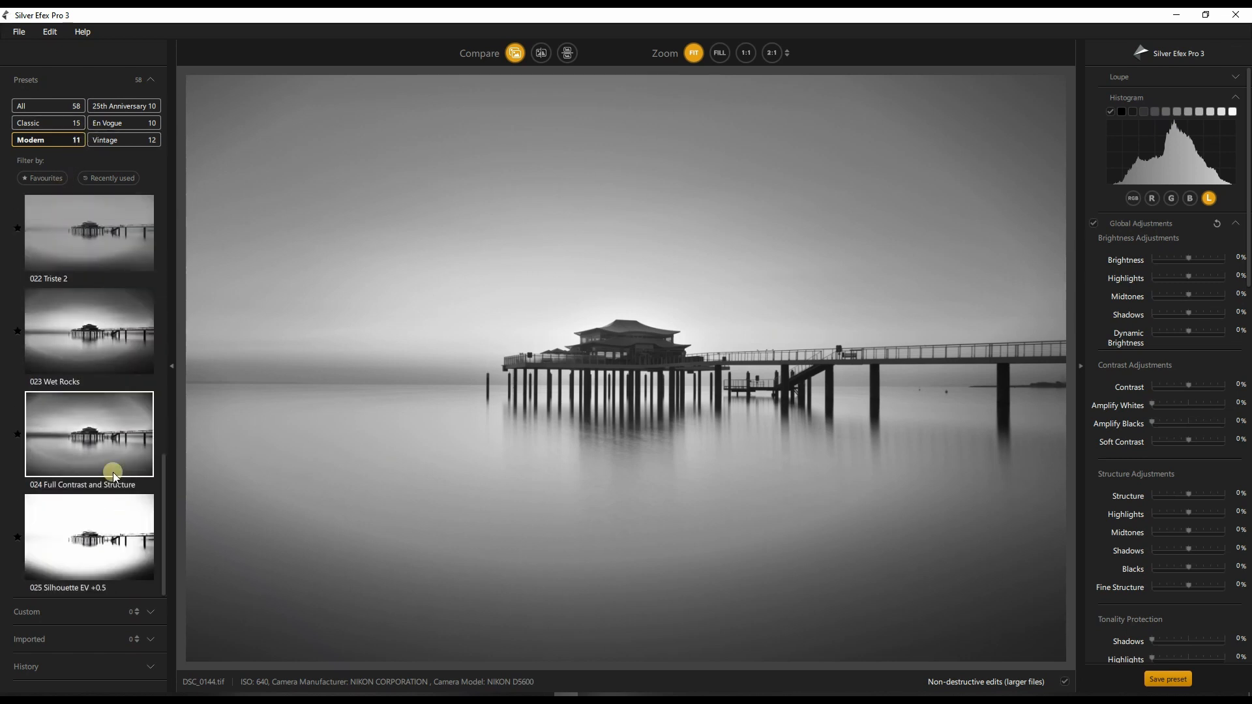
pyautogui.click(93, 559)
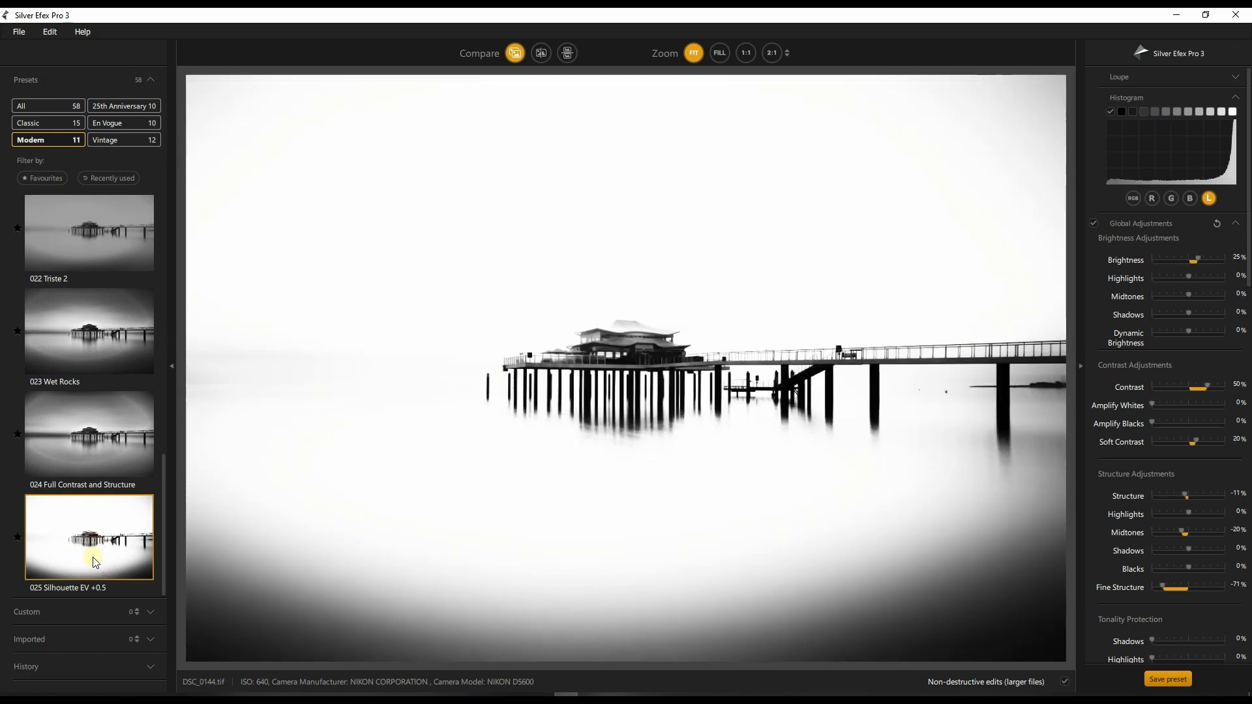
# - List all presets and apply 000 Neutral to the pier photo
pyautogui.scroll(4, 58, 390)
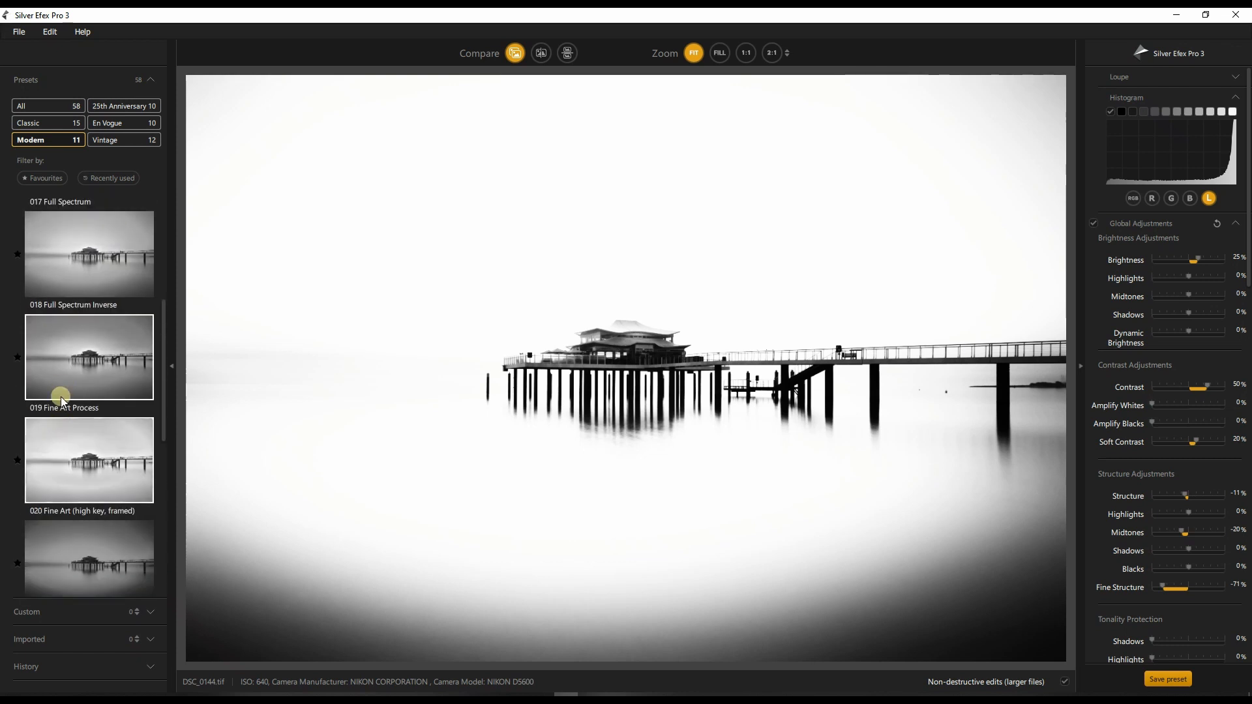
pyautogui.scroll(3, 61, 397)
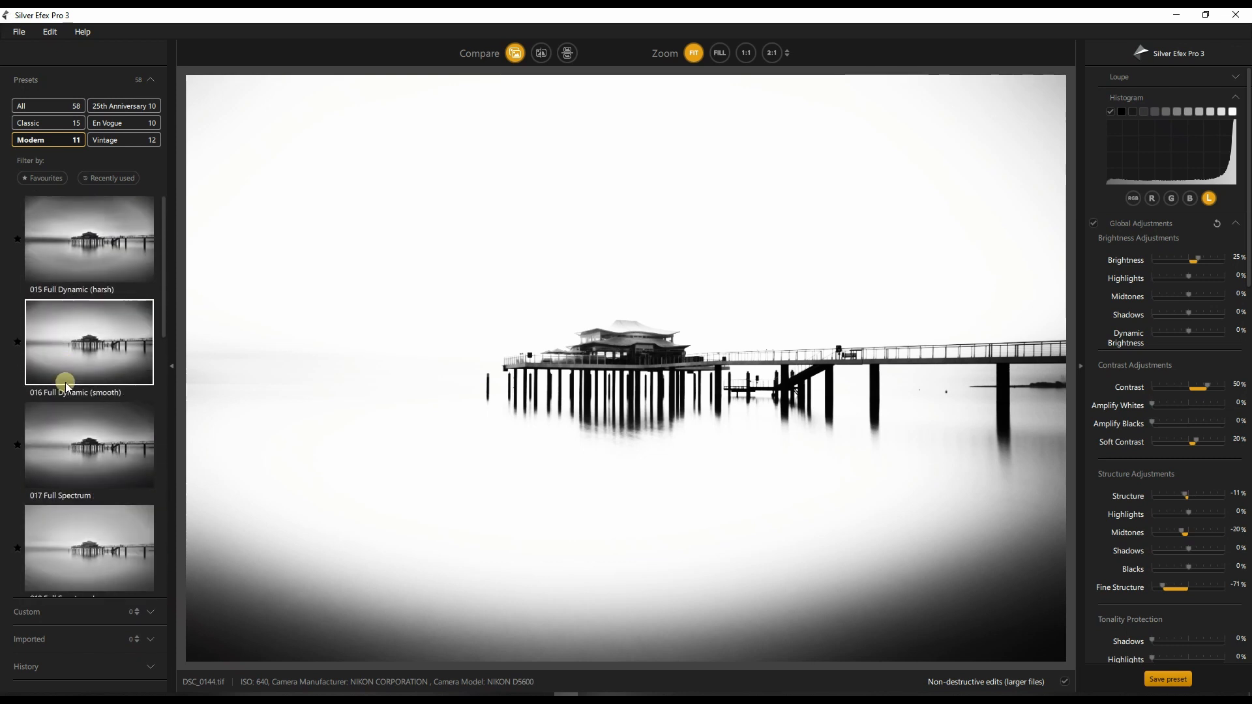
pyautogui.click(53, 103)
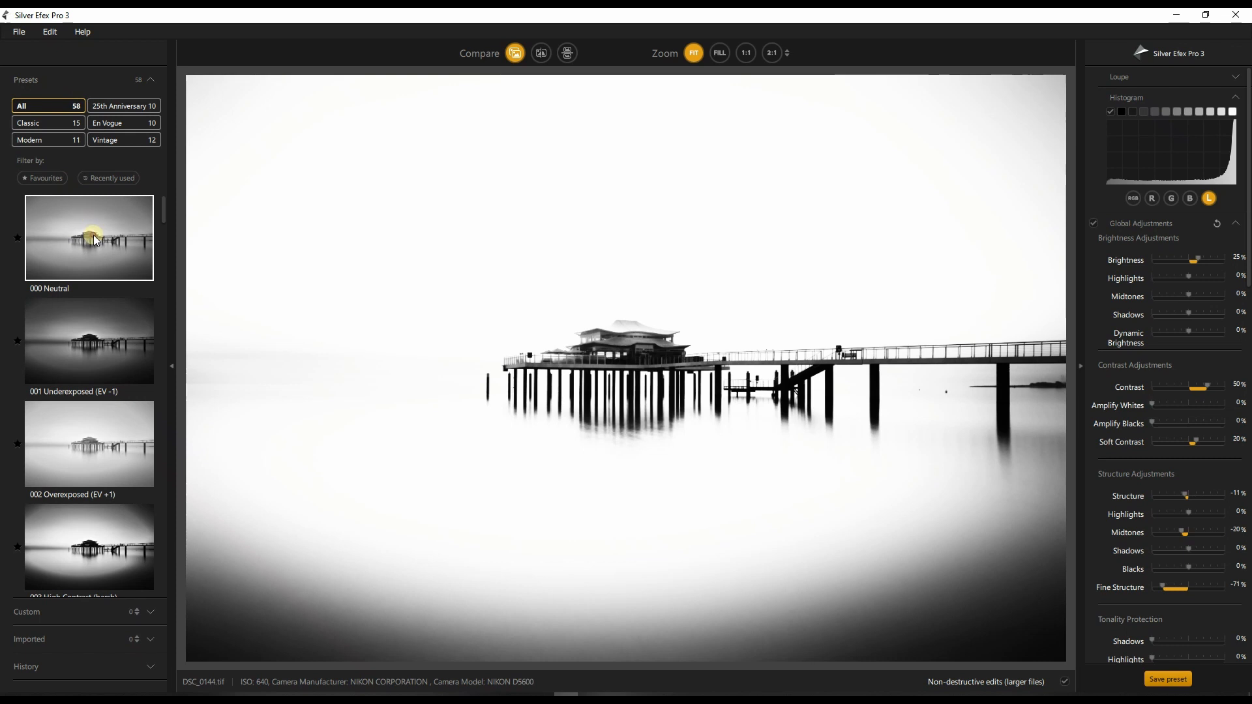
pyautogui.click(93, 235)
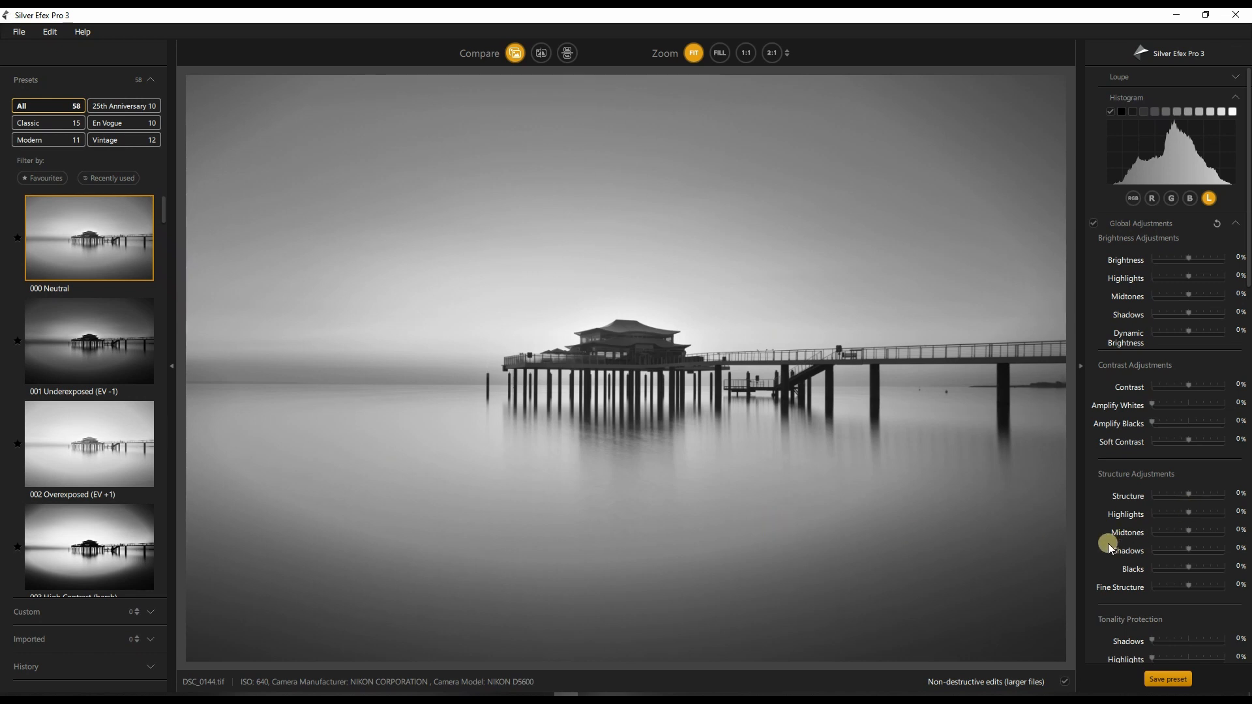
# - Try Midtones at 100%, Brightness at 31% and Amplify Blacks at 93%, and reset the Global Adjustments
pyautogui.scroll(-7, 1110, 542)
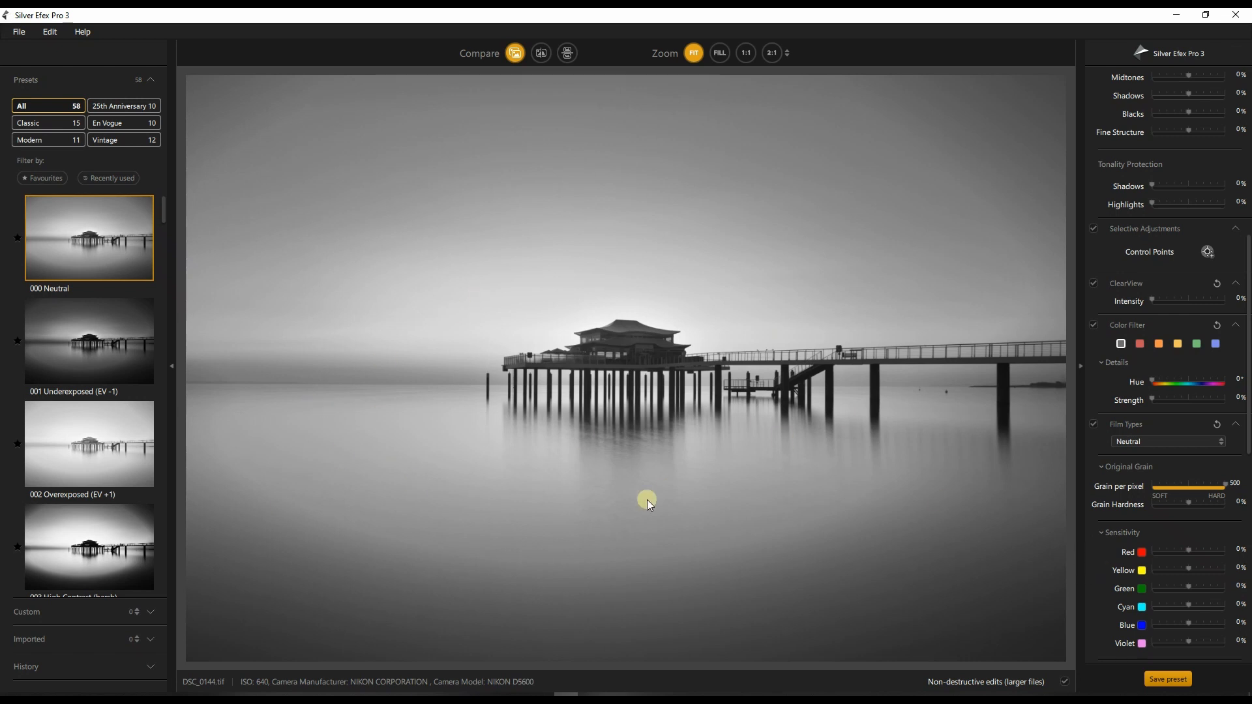
pyautogui.scroll(-5, 1109, 518)
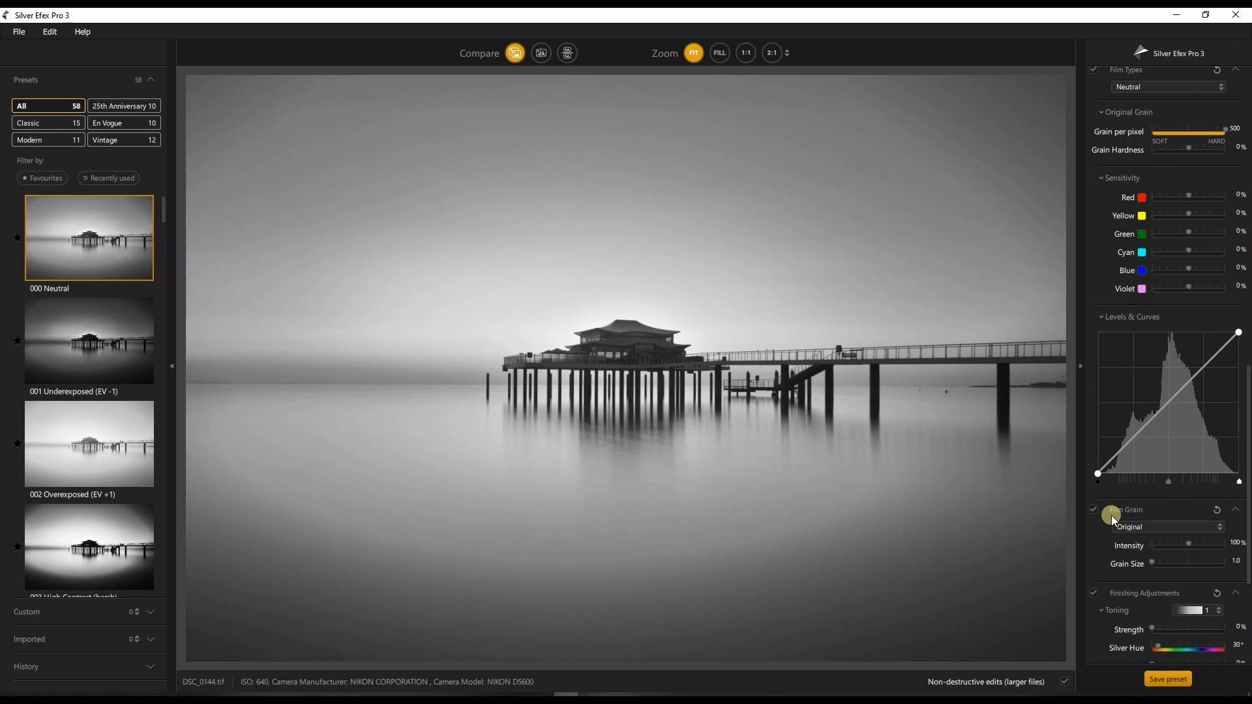
pyautogui.scroll(10, 1111, 515)
pyautogui.scroll(2, 1121, 506)
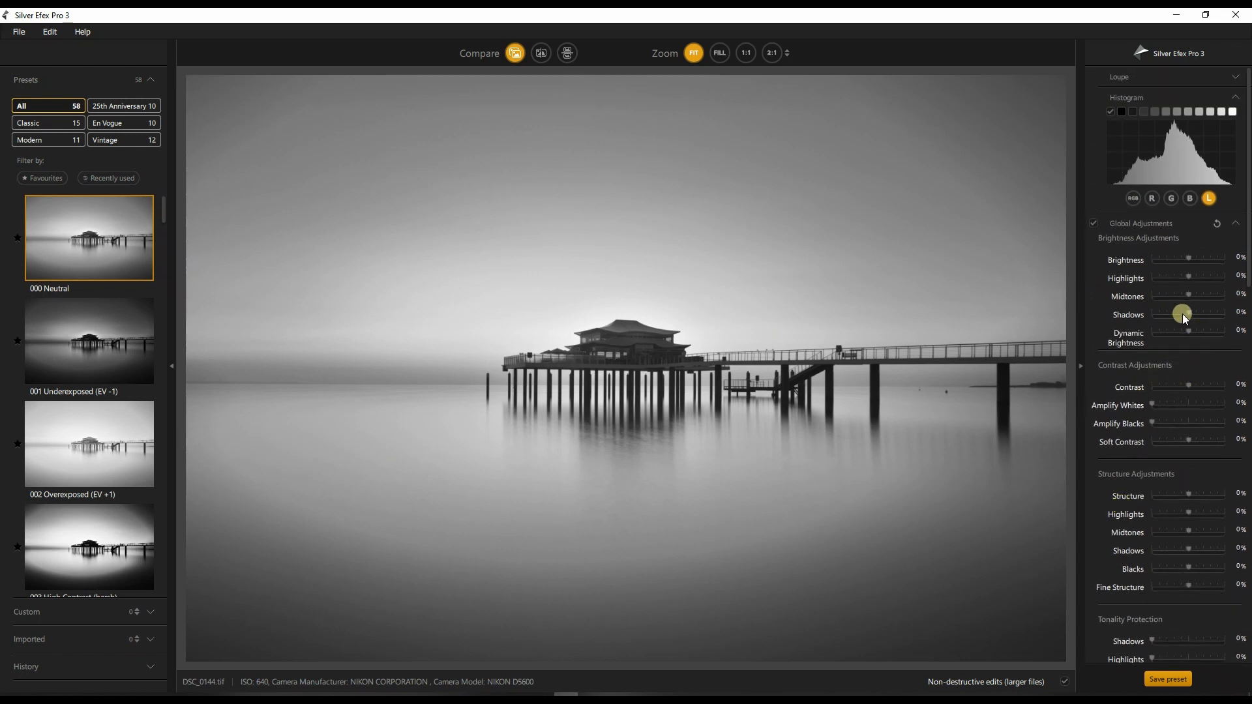
pyautogui.moveTo(1197, 300); pyautogui.dragTo(1222, 299)
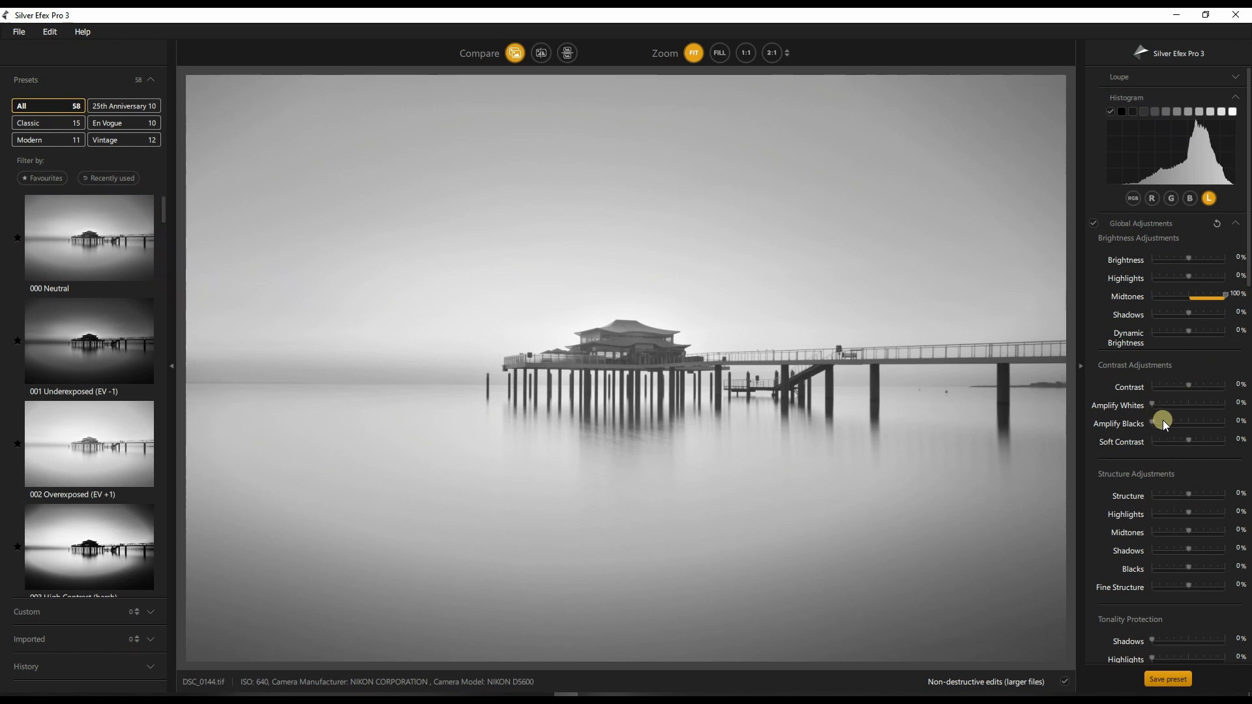
pyautogui.moveTo(1164, 421); pyautogui.dragTo(1207, 427)
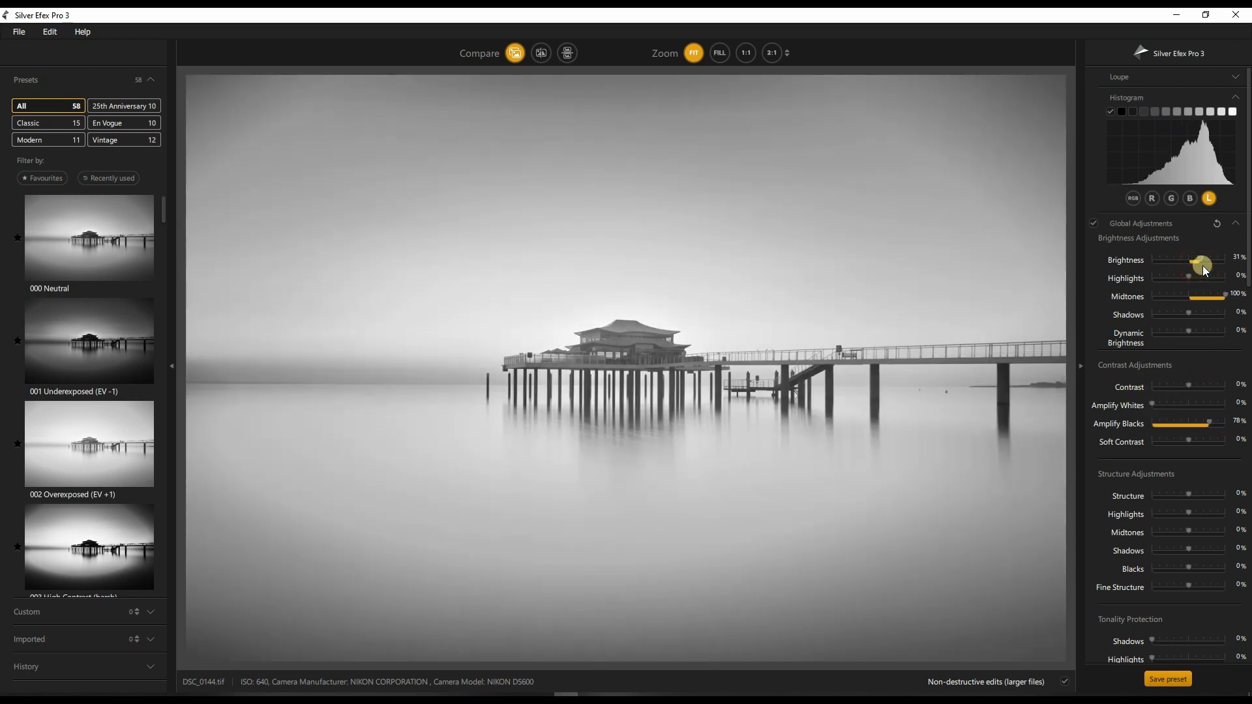
pyautogui.moveTo(1210, 422); pyautogui.dragTo(1218, 423)
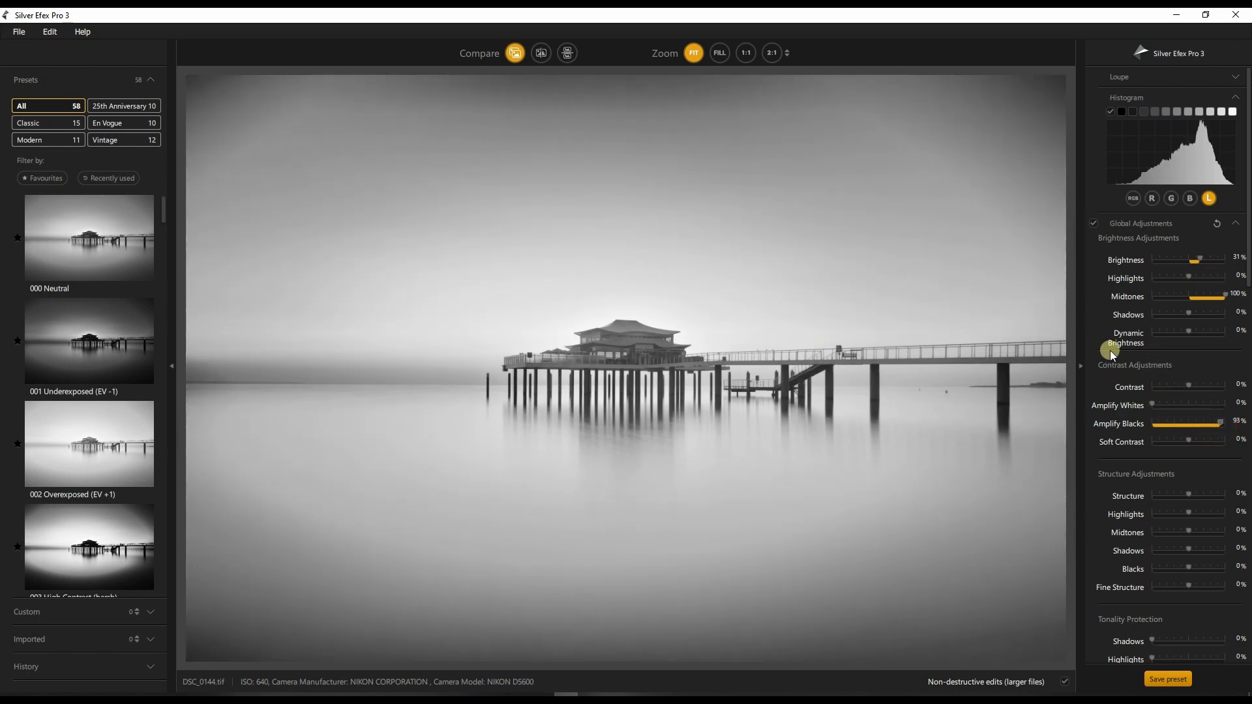
pyautogui.click(1216, 224)
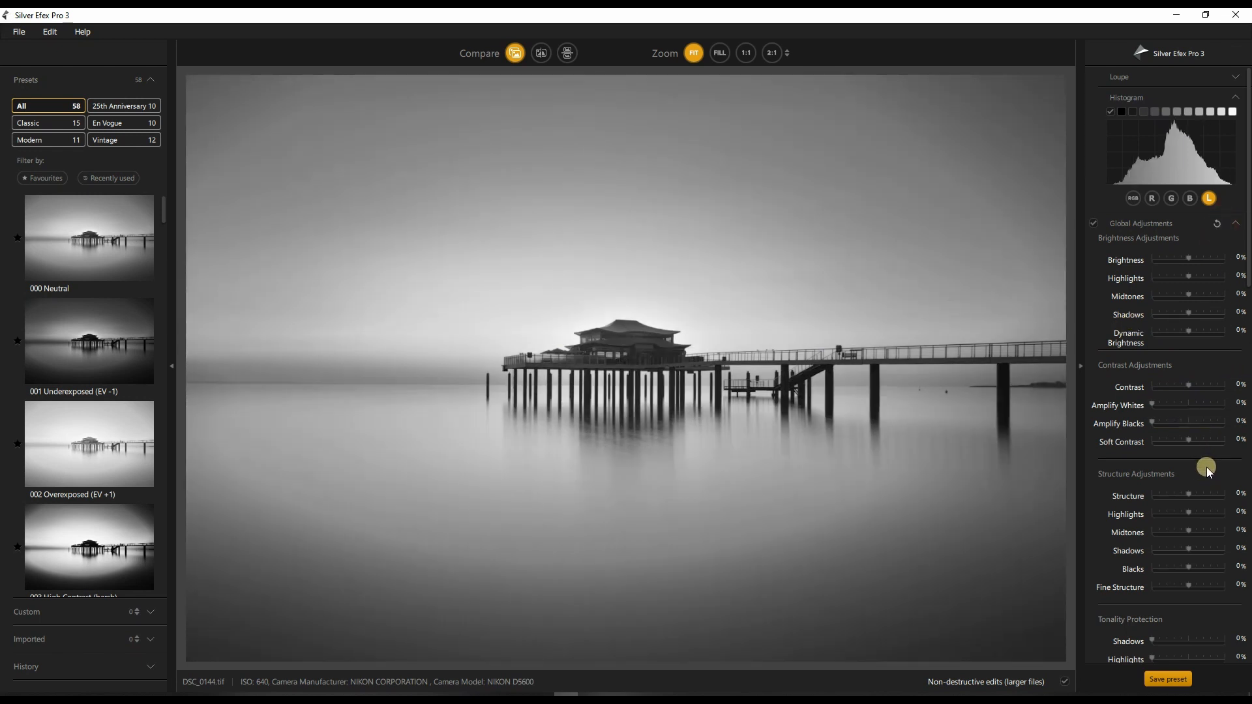
# - Shape the Levels & Curves curve by slightly lowering its white end, strongly raising an upper-tone point and shifting the black point inward
pyautogui.scroll(-10, 1236, 458)
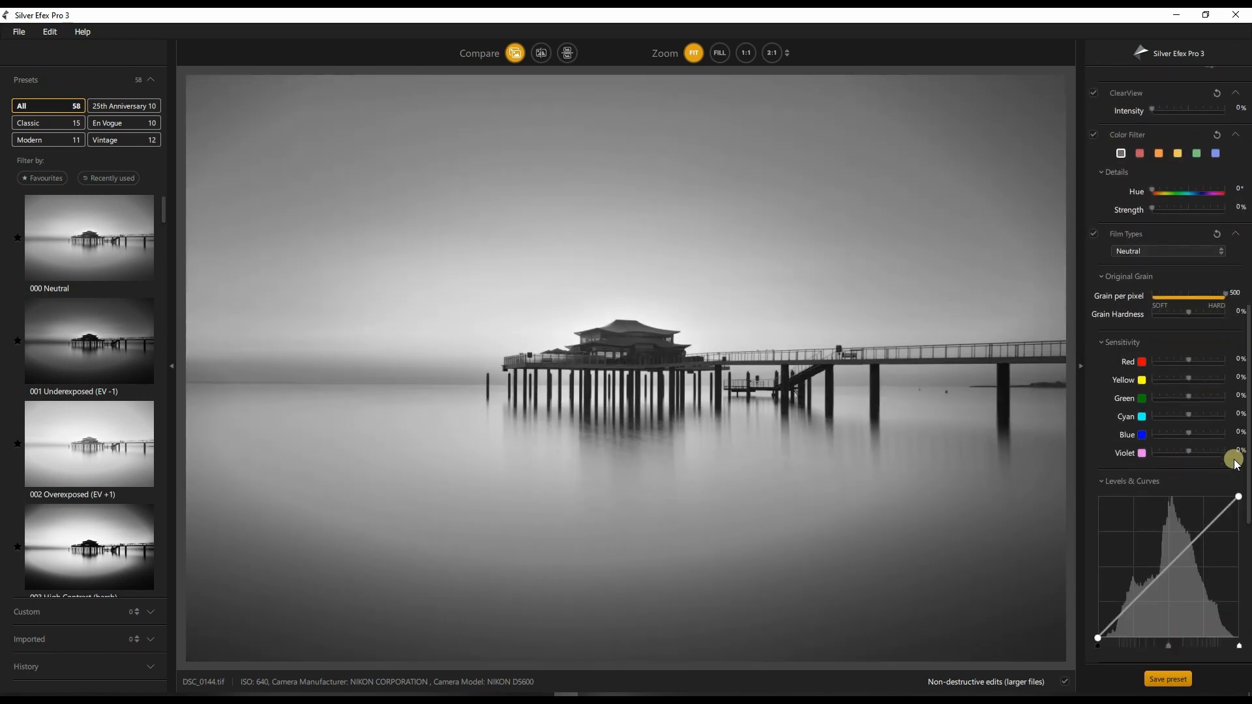
pyautogui.scroll(-3, 1234, 461)
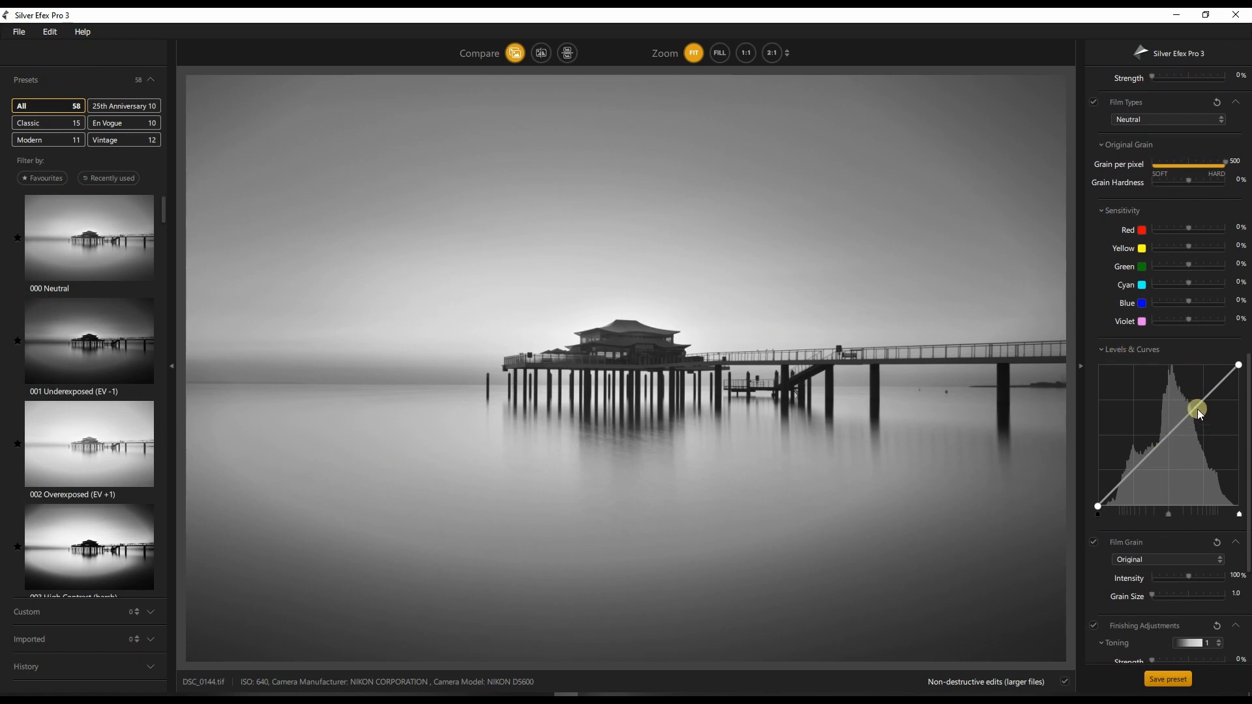
pyautogui.moveTo(1238, 365); pyautogui.dragTo(1243, 375)
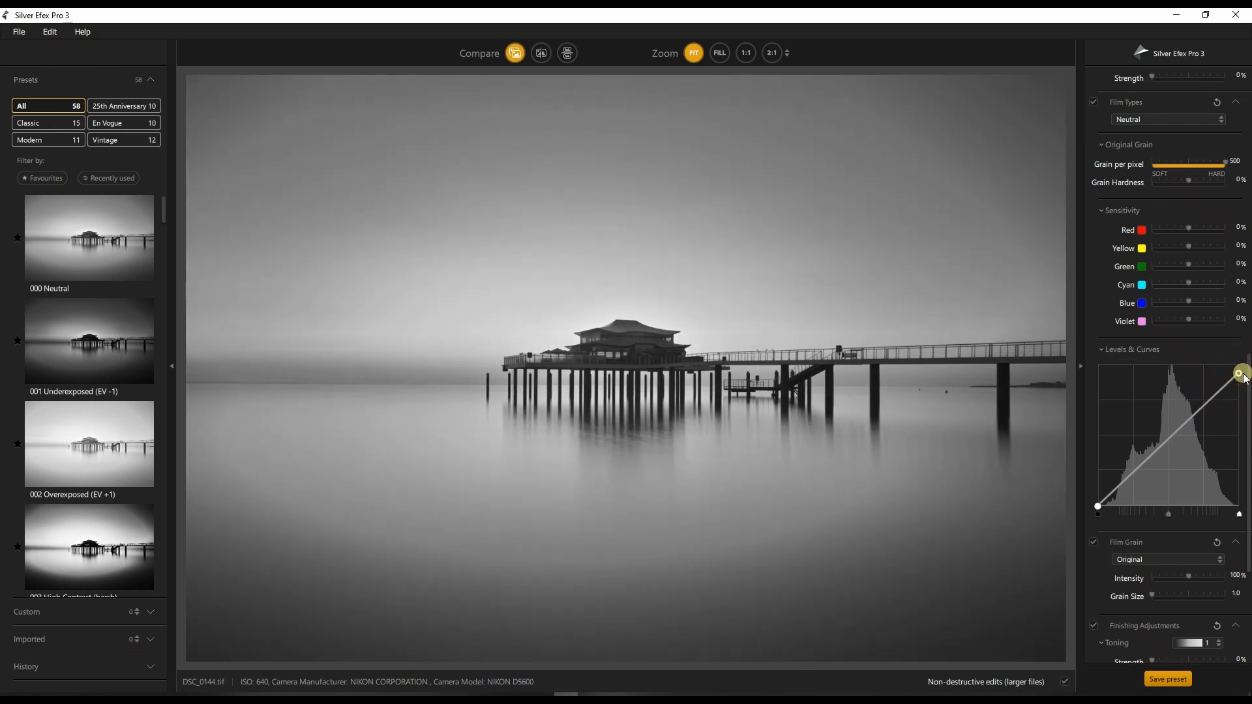
pyautogui.click(1215, 411)
pyautogui.moveTo(1191, 412); pyautogui.dragTo(1193, 370)
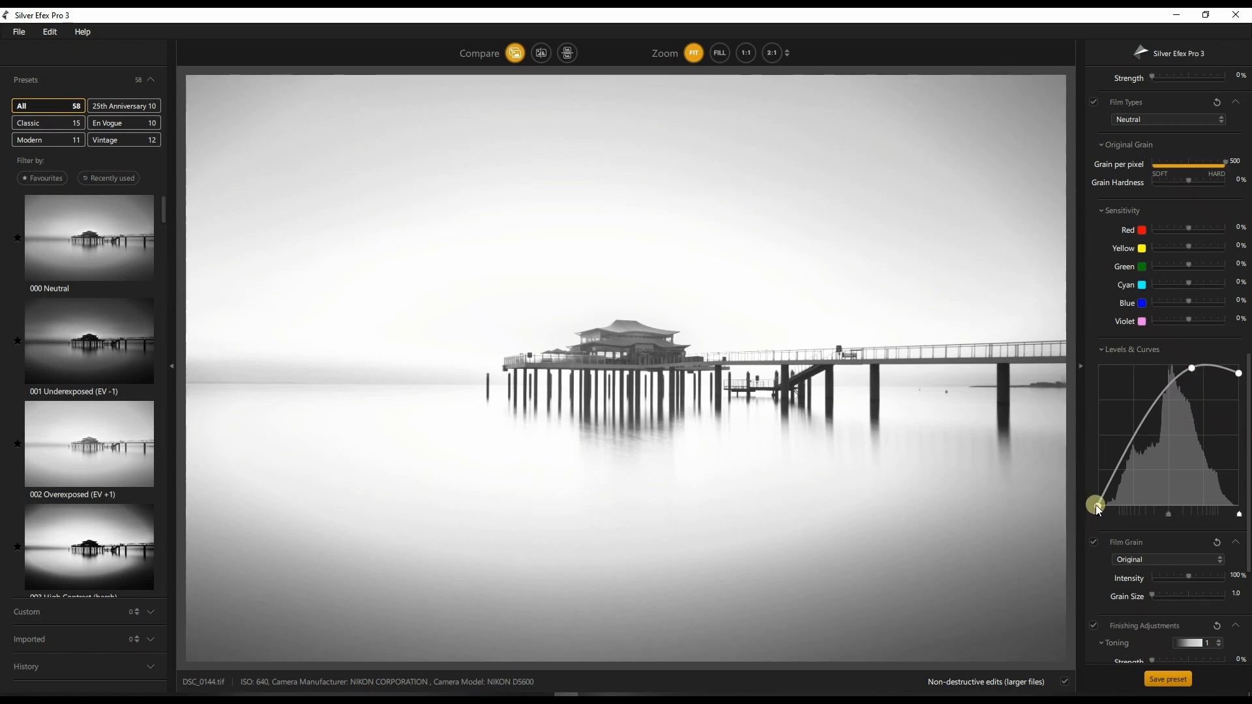
pyautogui.moveTo(1095, 505); pyautogui.dragTo(1120, 505)
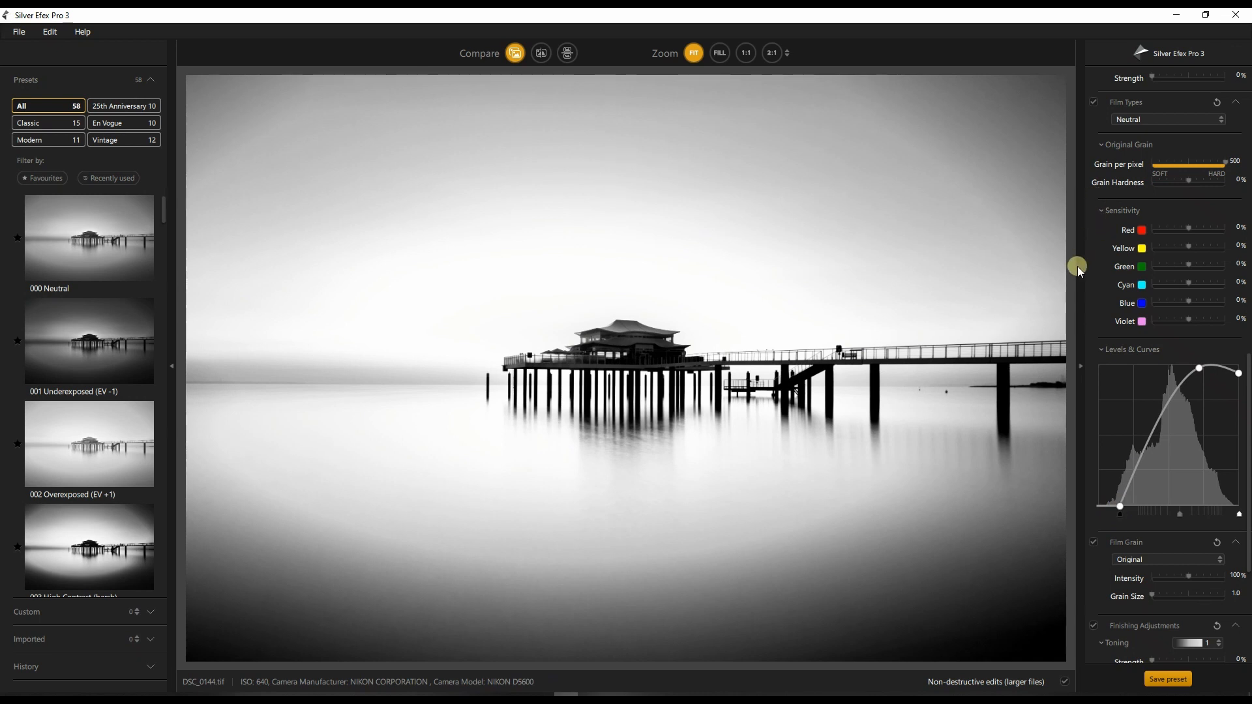
# - Add a selective-adjustment control point on the pavilion at the centre of the pier
pyautogui.scroll(15, 1103, 282)
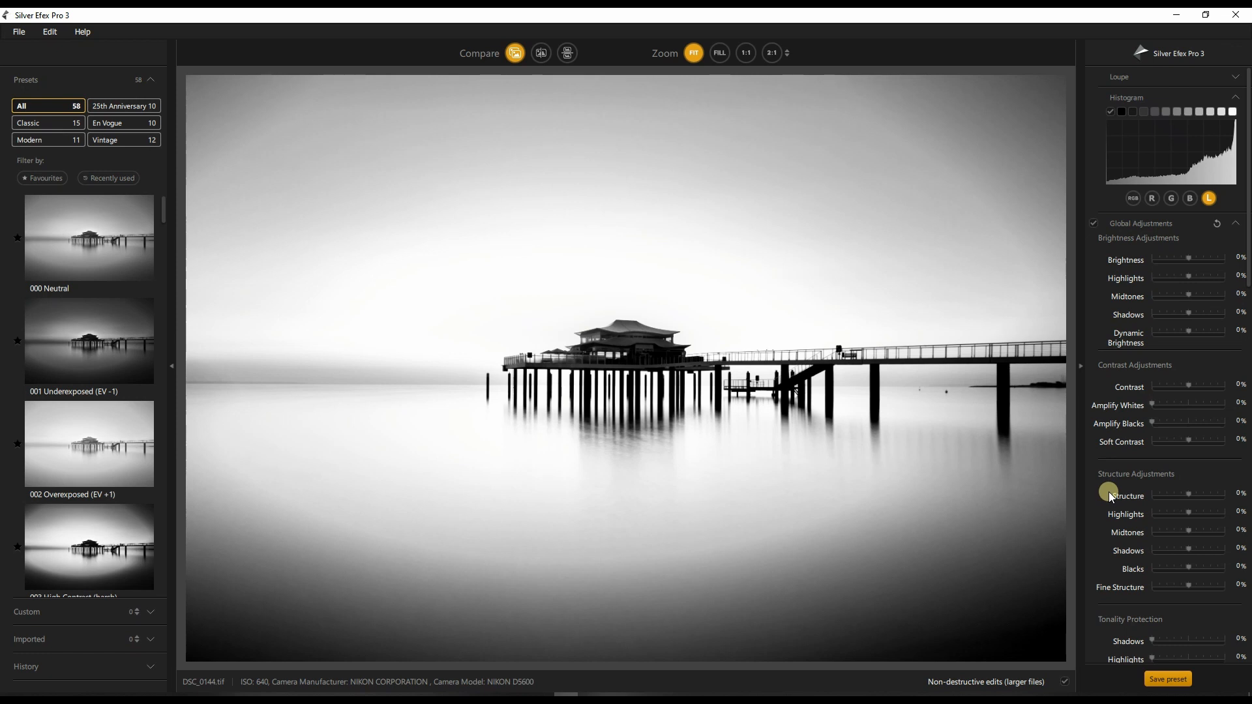
pyautogui.scroll(-4, 1106, 510)
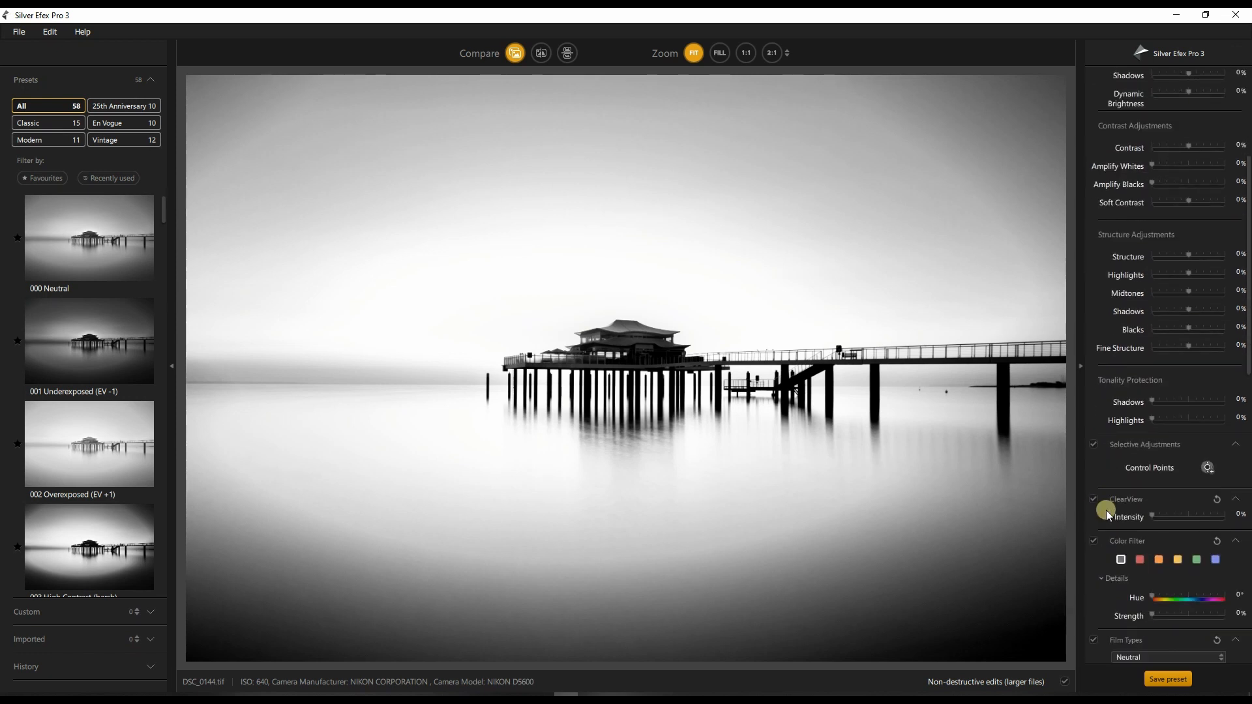
pyautogui.click(1208, 468)
pyautogui.click(637, 342)
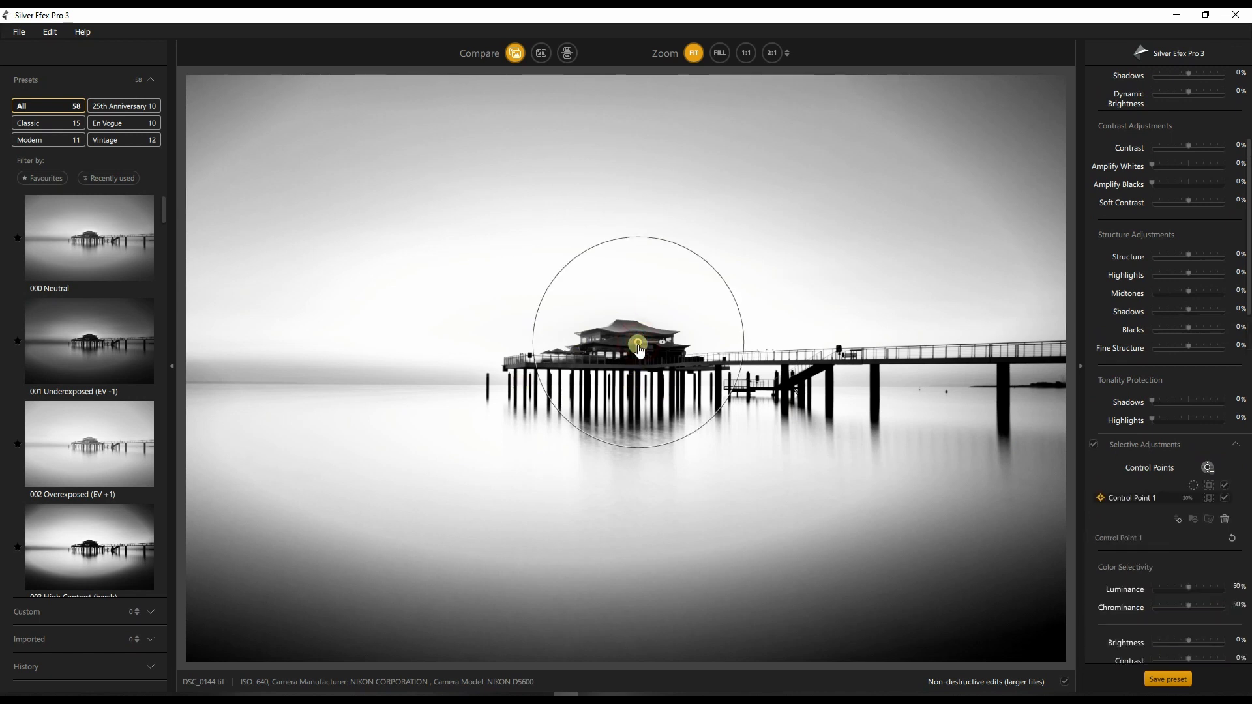
# - Display the mask of Control Point 1 and set its Color Selectivity Luminance to 66%
pyautogui.click(1129, 498)
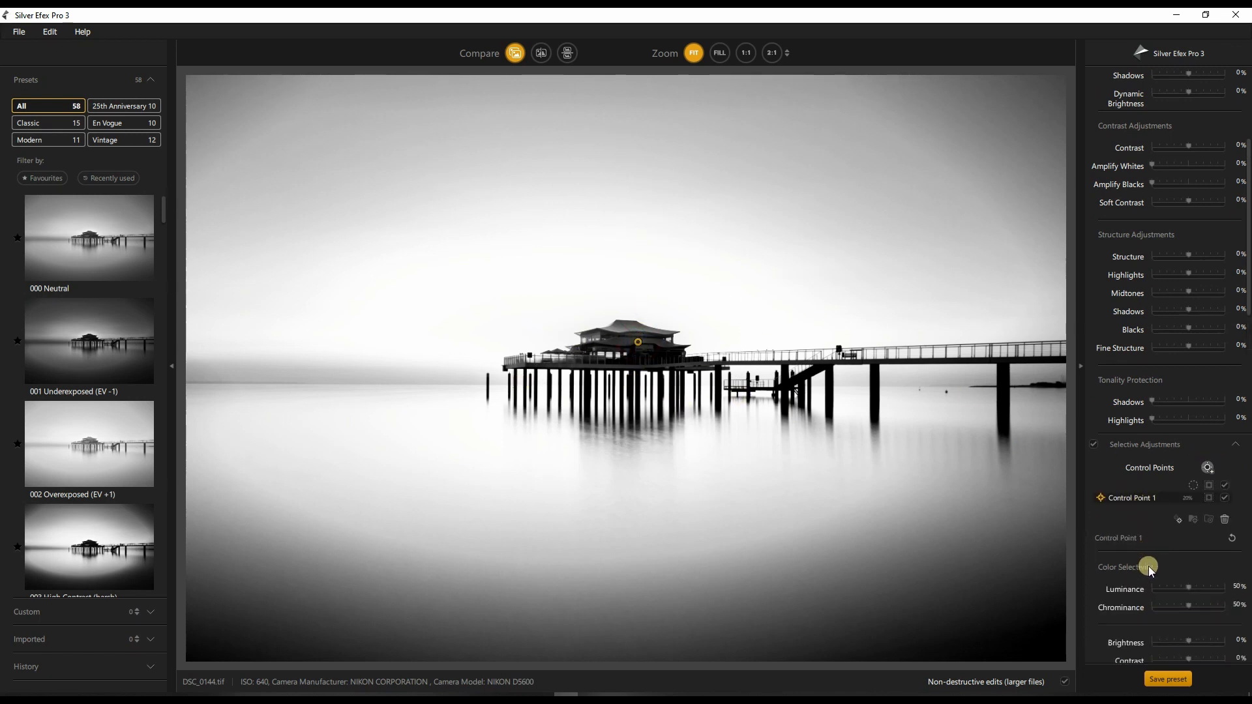
pyautogui.click(1209, 499)
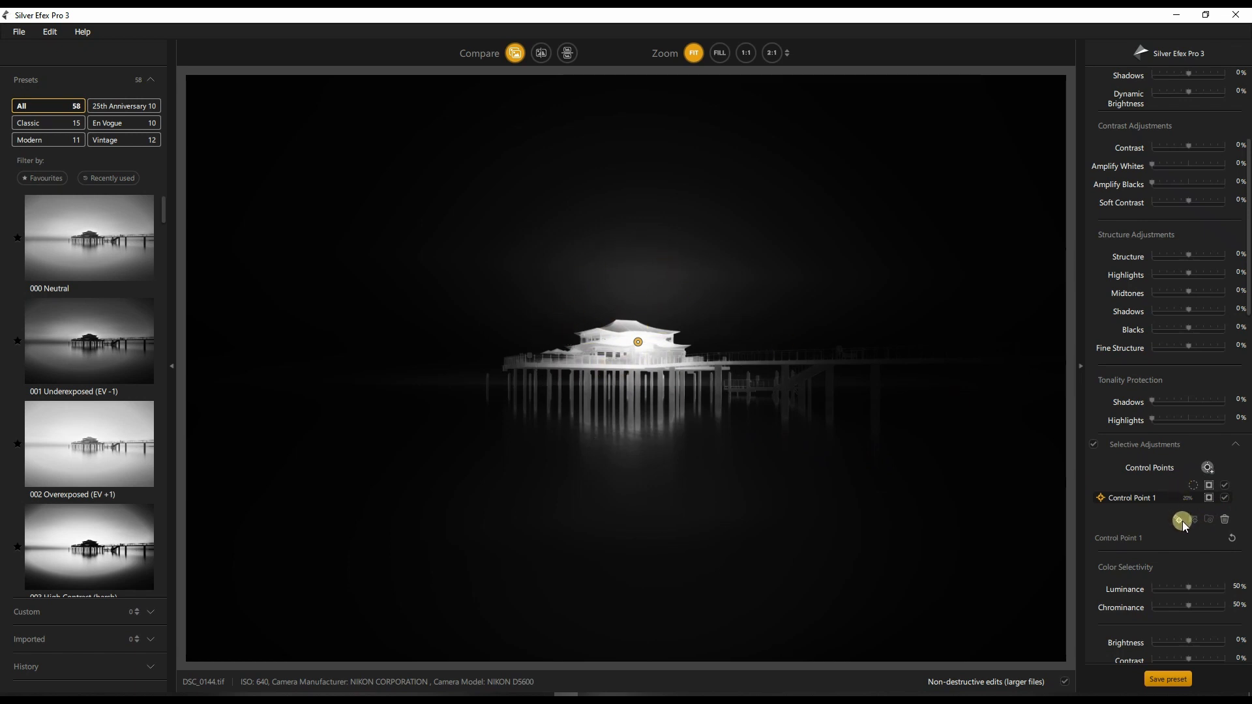
pyautogui.click(1191, 592)
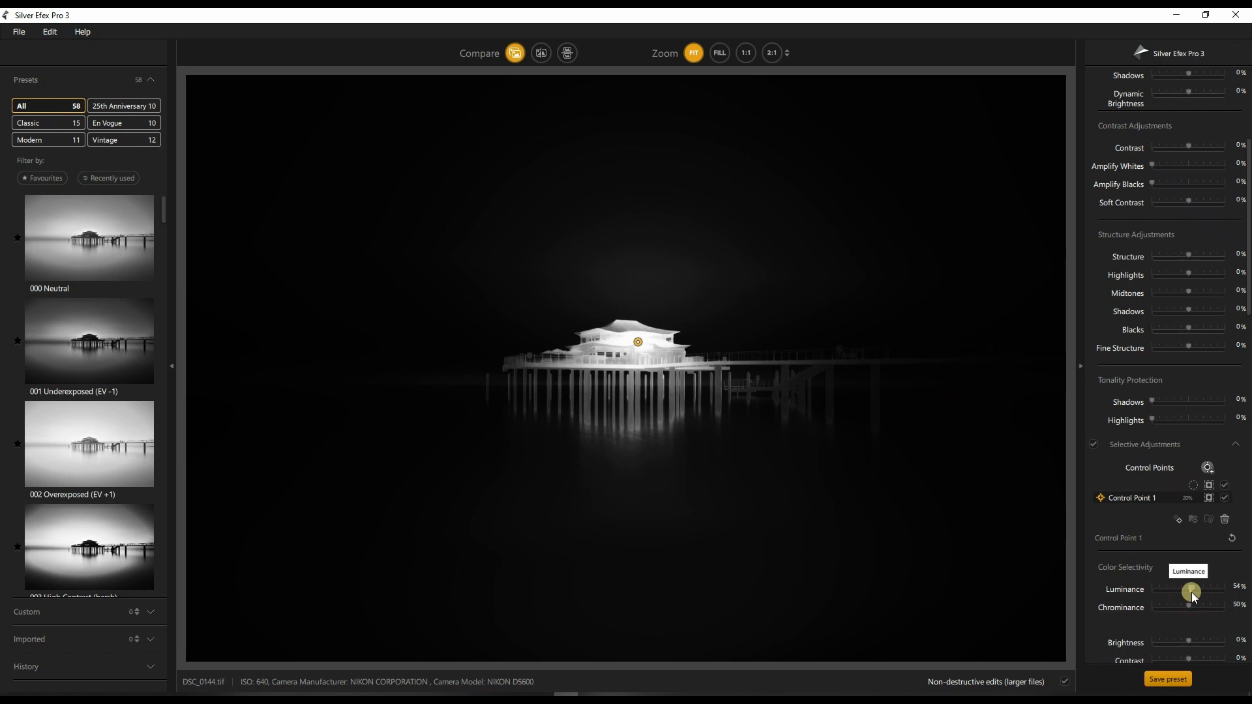
pyautogui.moveTo(1191, 592); pyautogui.dragTo(1195, 592)
pyautogui.click(1196, 591)
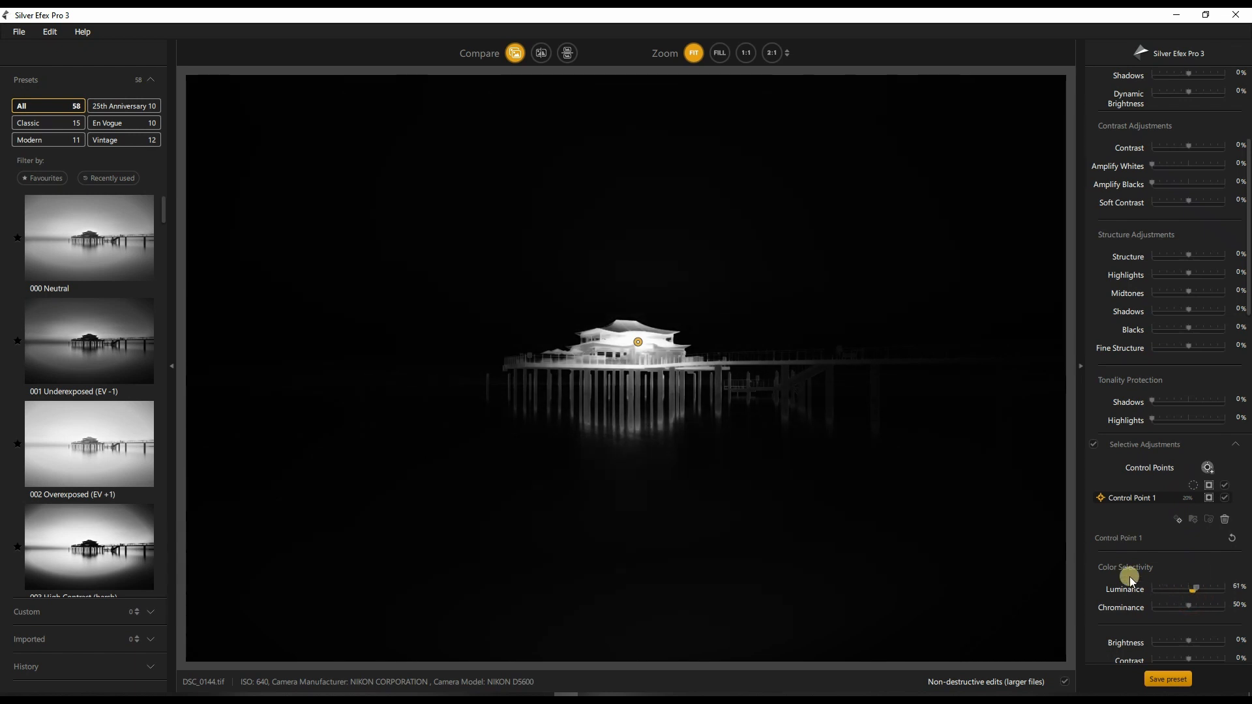
pyautogui.click(1200, 590)
pyautogui.moveTo(1205, 589); pyautogui.dragTo(1199, 592)
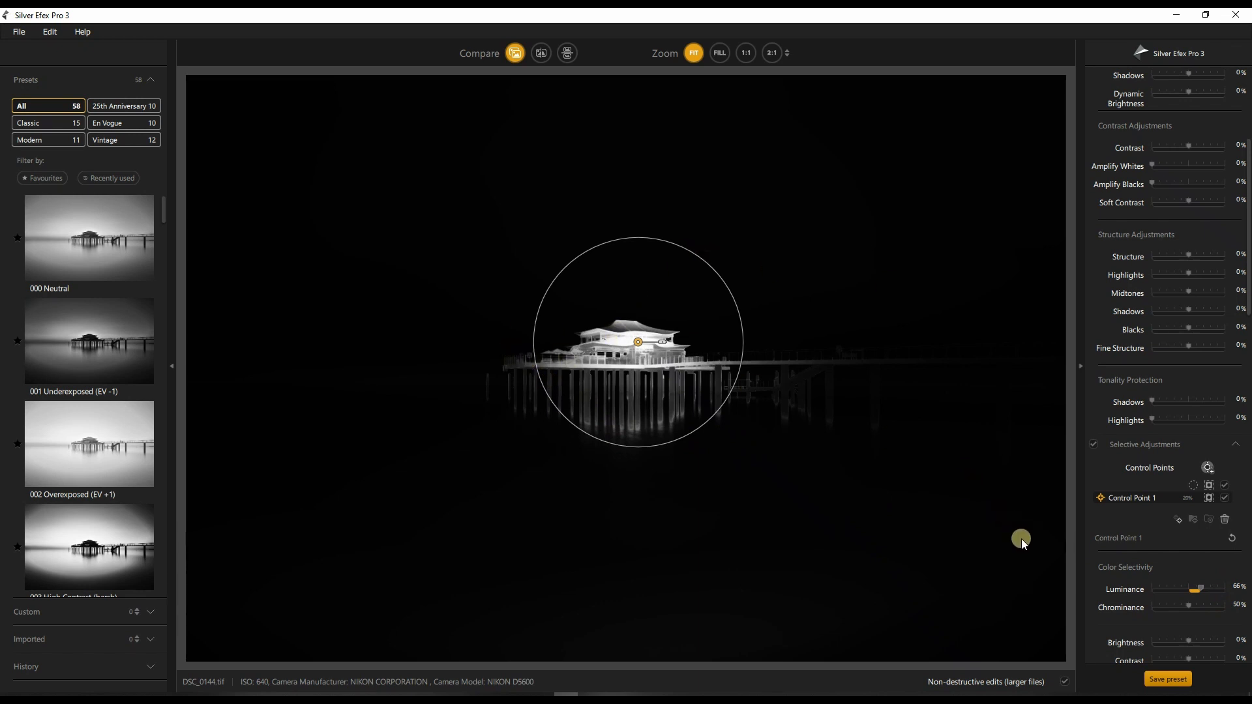
# - Set Control Point 1's Chrominance selectivity to 13% and hide its mask
pyautogui.moveTo(1179, 606); pyautogui.dragTo(1166, 604)
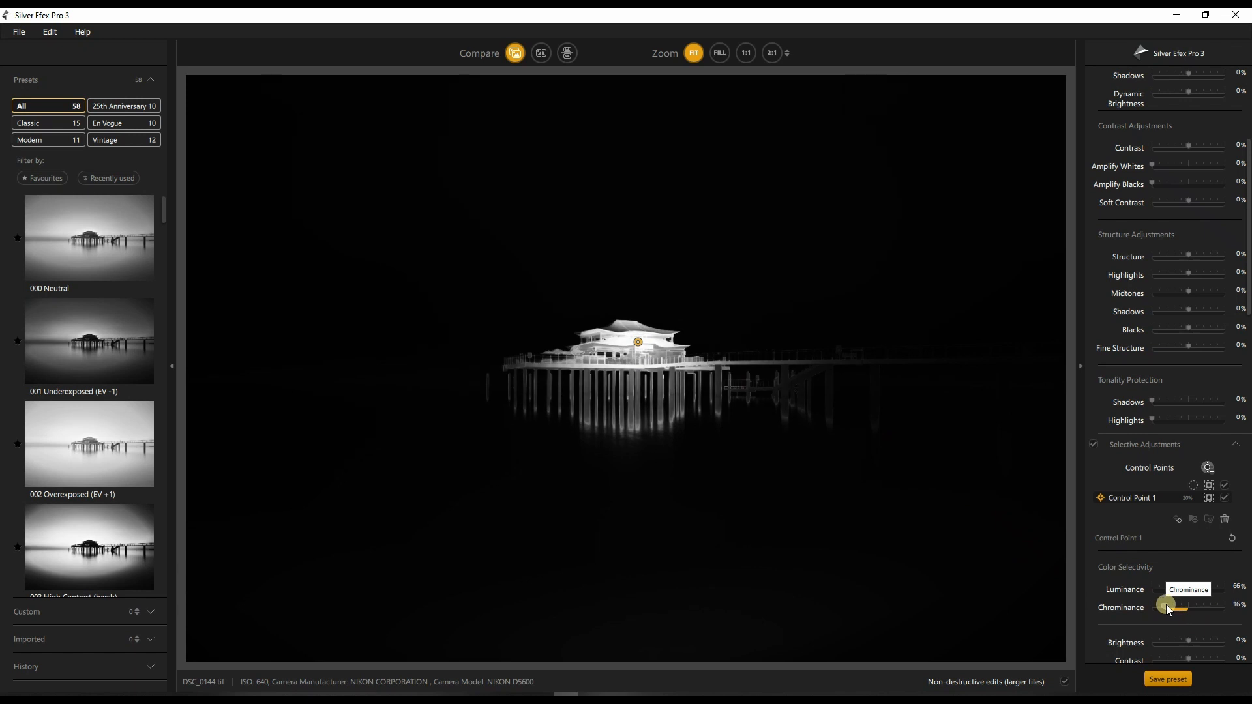
pyautogui.moveTo(1183, 605)
pyautogui.mouseDown()
pyautogui.moveTo(1205, 605)
pyautogui.moveTo(1163, 609)
pyautogui.mouseUp()
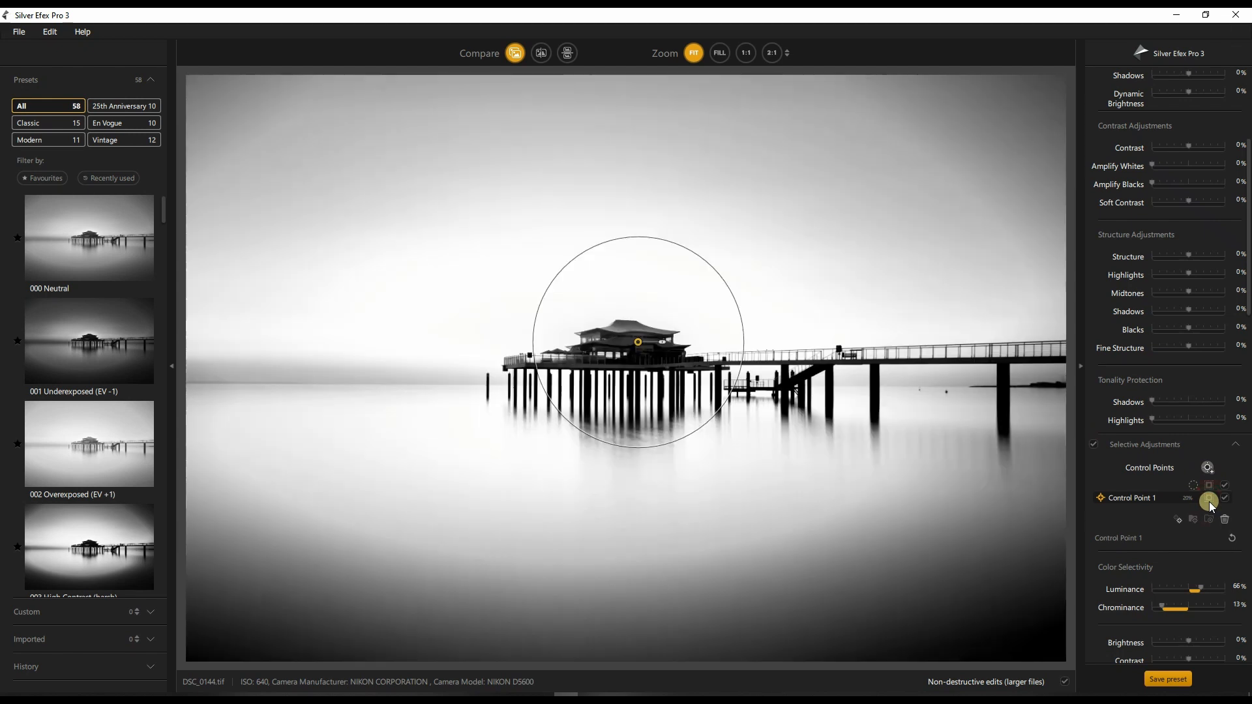
pyautogui.click(1209, 502)
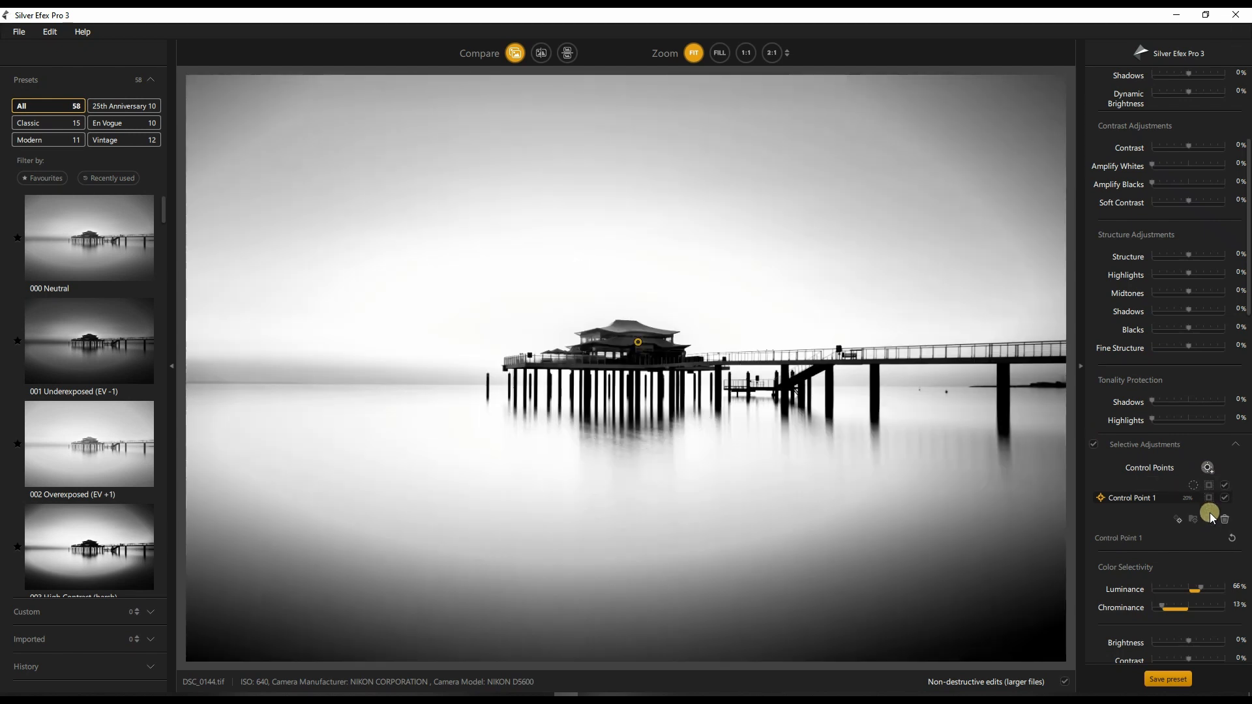
# - Set the selective-tone Shadows of Control Point 1 to 21%
pyautogui.scroll(-3, 1148, 542)
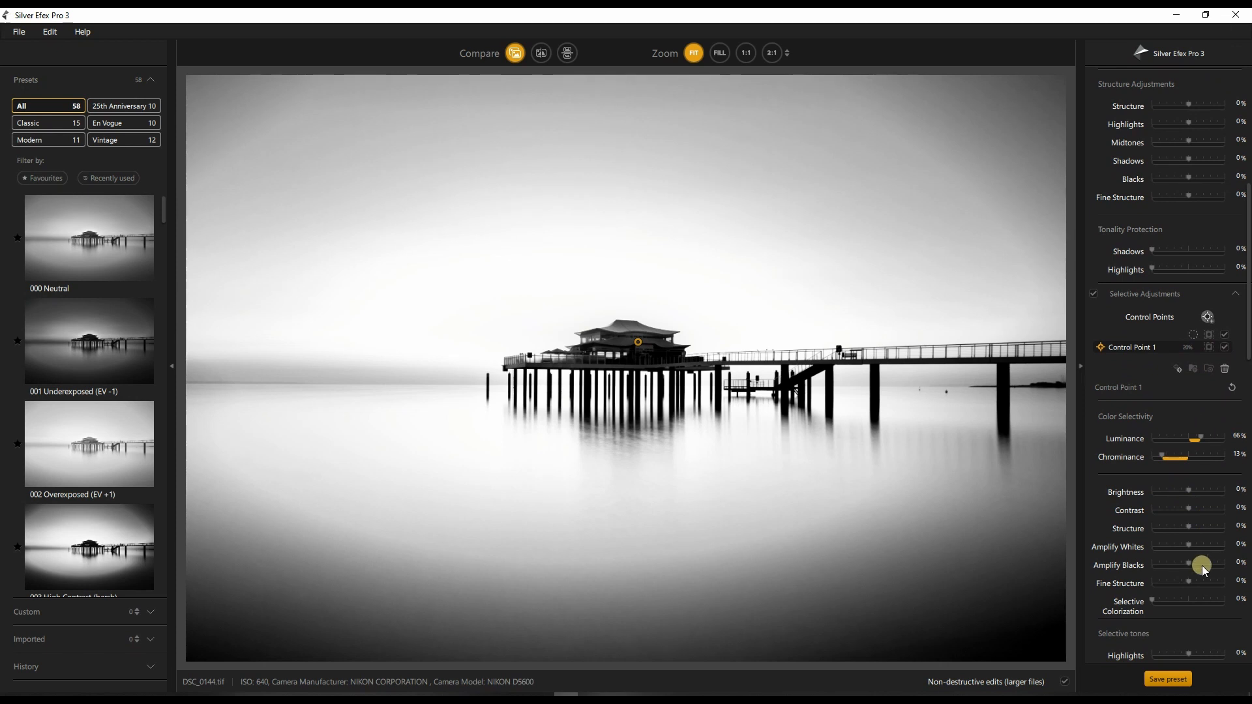
pyautogui.scroll(-4, 1196, 573)
pyautogui.moveTo(1201, 467)
pyautogui.mouseDown()
pyautogui.moveTo(1212, 467)
pyautogui.moveTo(1195, 467)
pyautogui.mouseUp()
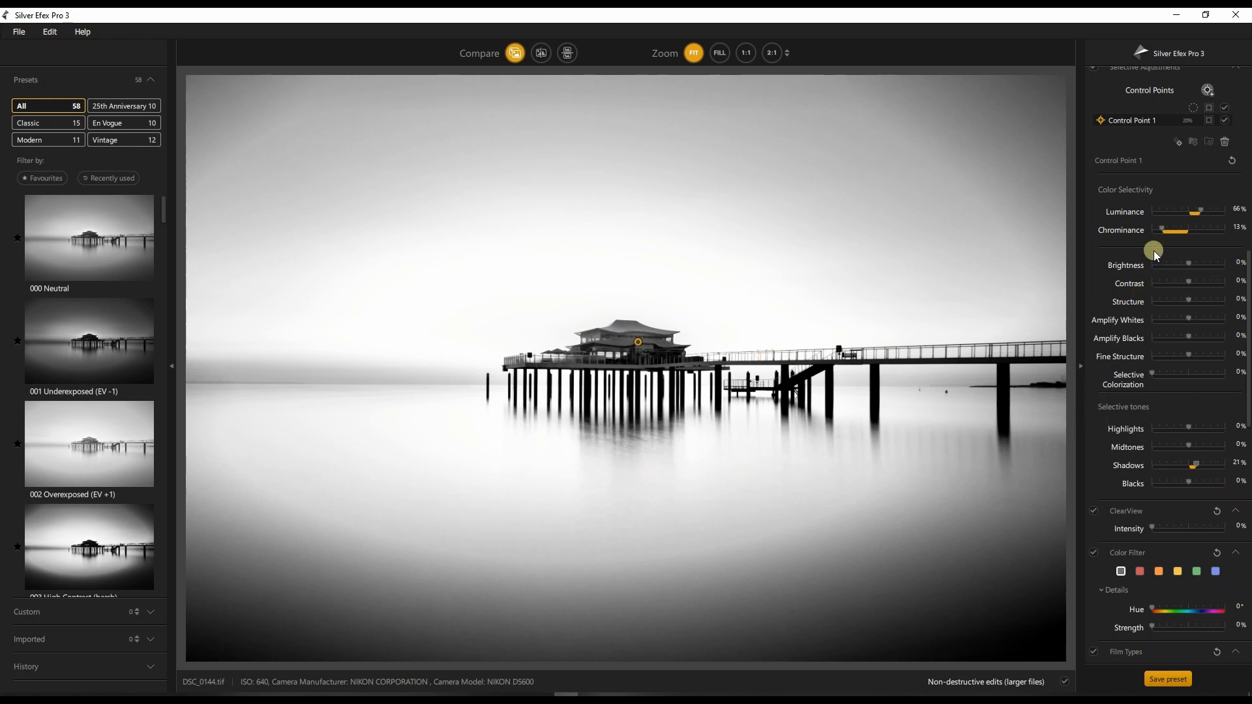
# - Try the Ilford Pan 100 and Ilford HP5 Plus 400 film types, and apply Kodak 400 TMAX Pro
pyautogui.scroll(3, 1152, 245)
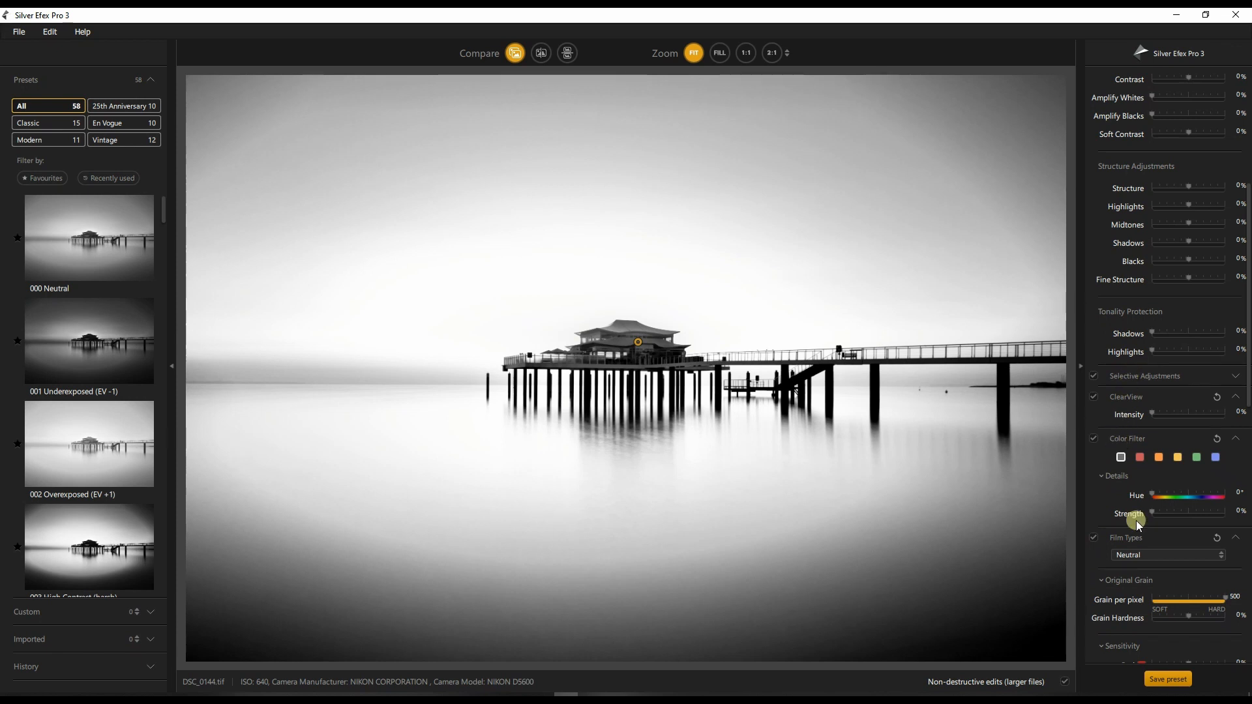
pyautogui.click(1163, 555)
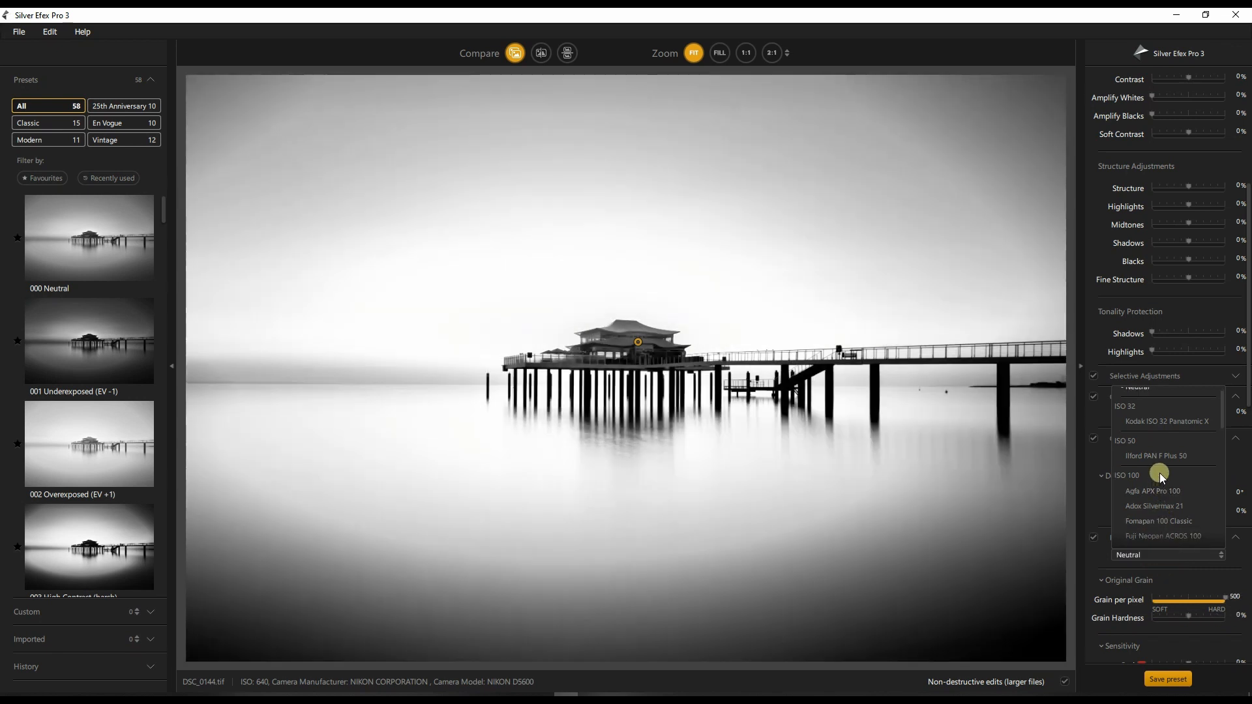
pyautogui.scroll(-2, 1160, 472)
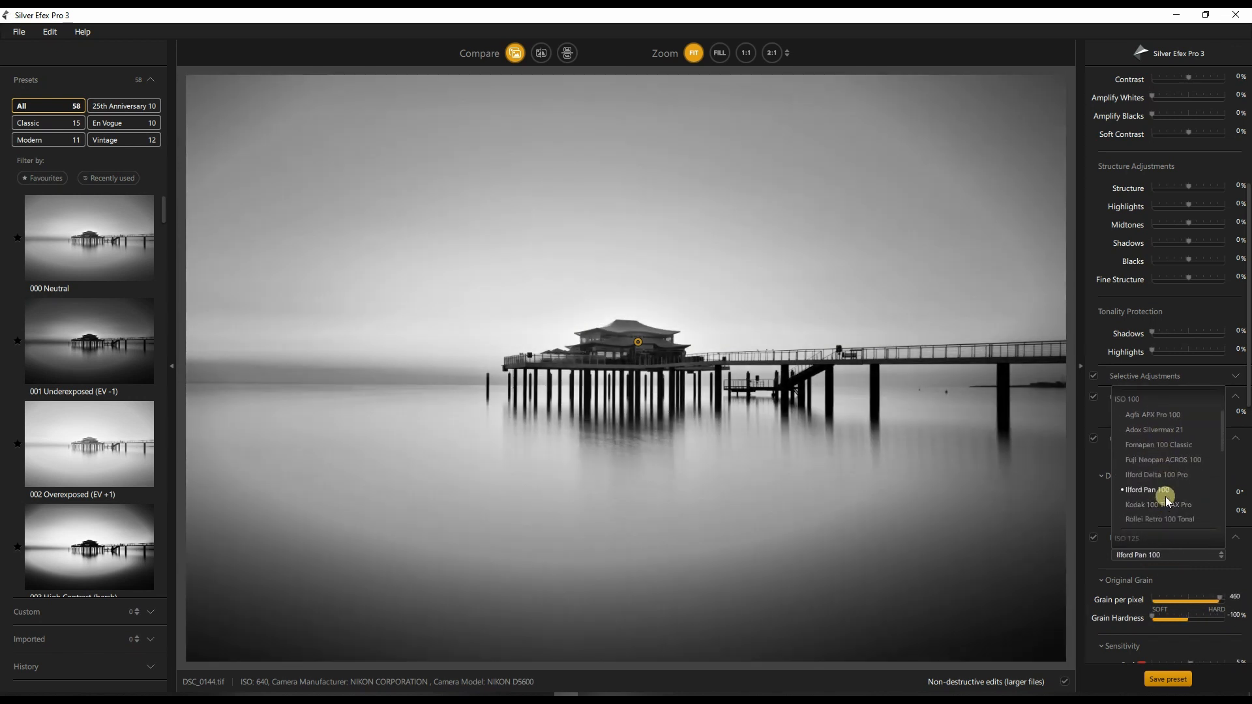
pyautogui.scroll(-2, 1165, 504)
pyautogui.scroll(-3, 1164, 495)
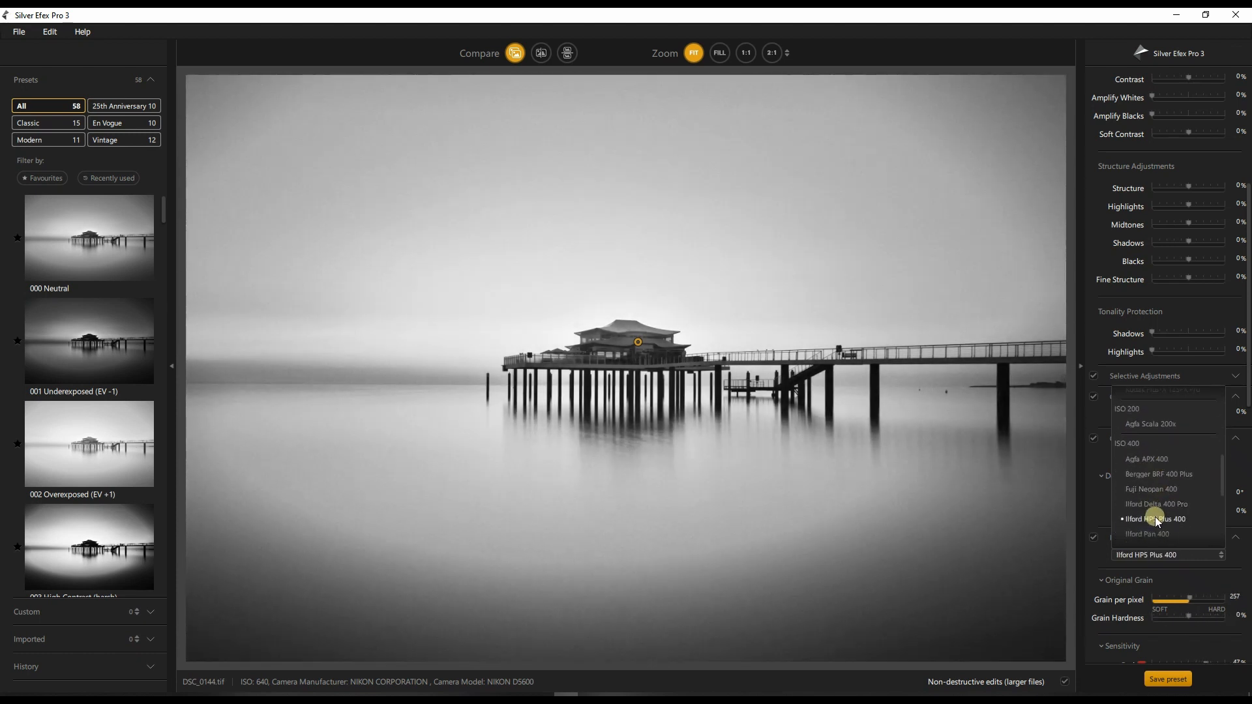
pyautogui.scroll(-1, 1156, 511)
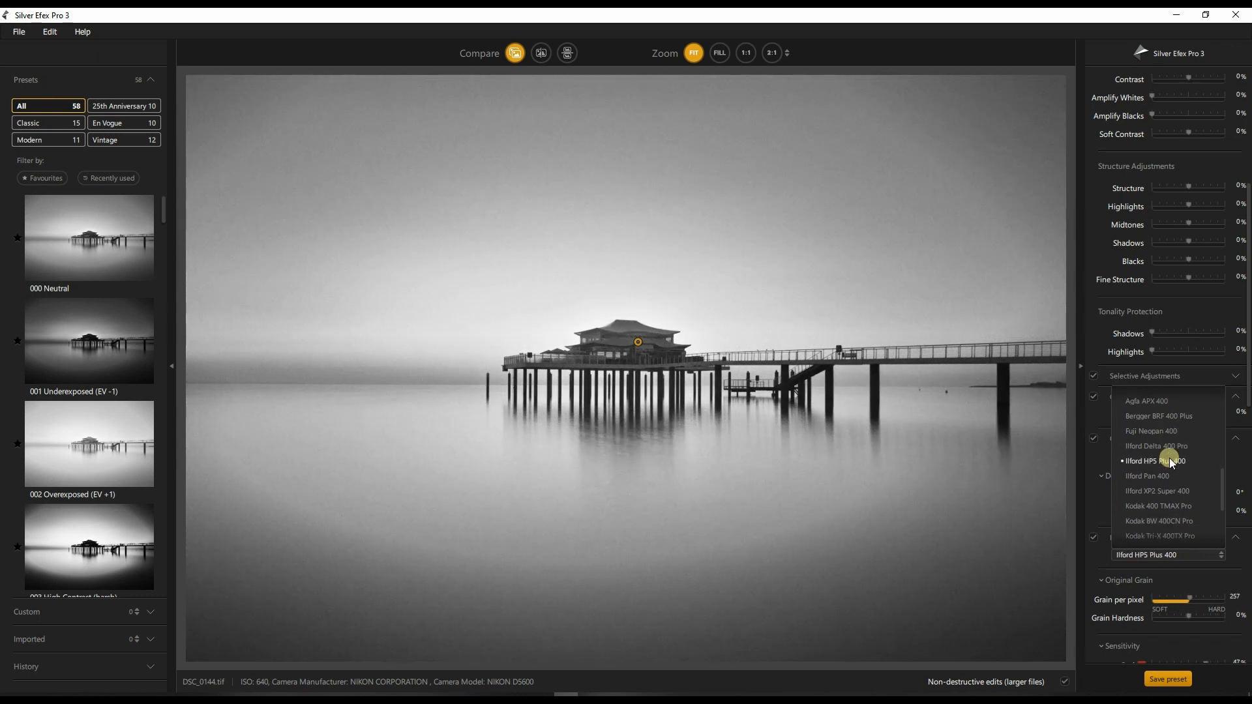
pyautogui.scroll(-1, 1160, 502)
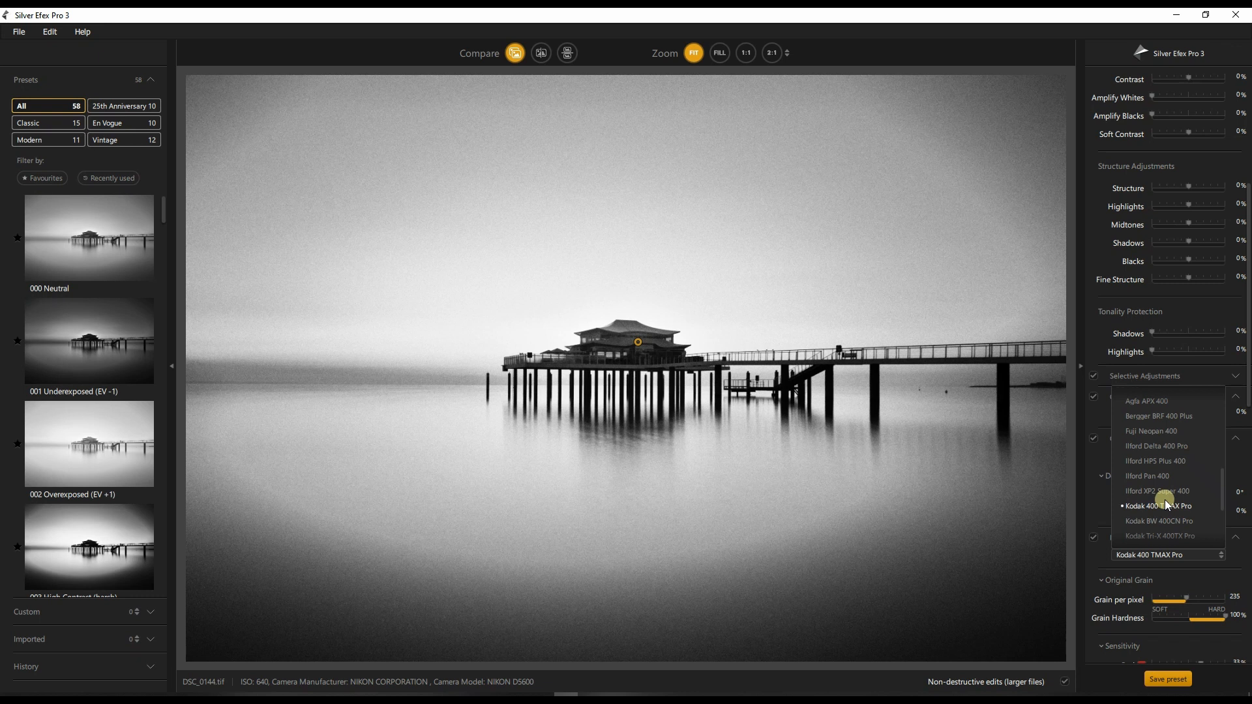
pyautogui.click(1165, 499)
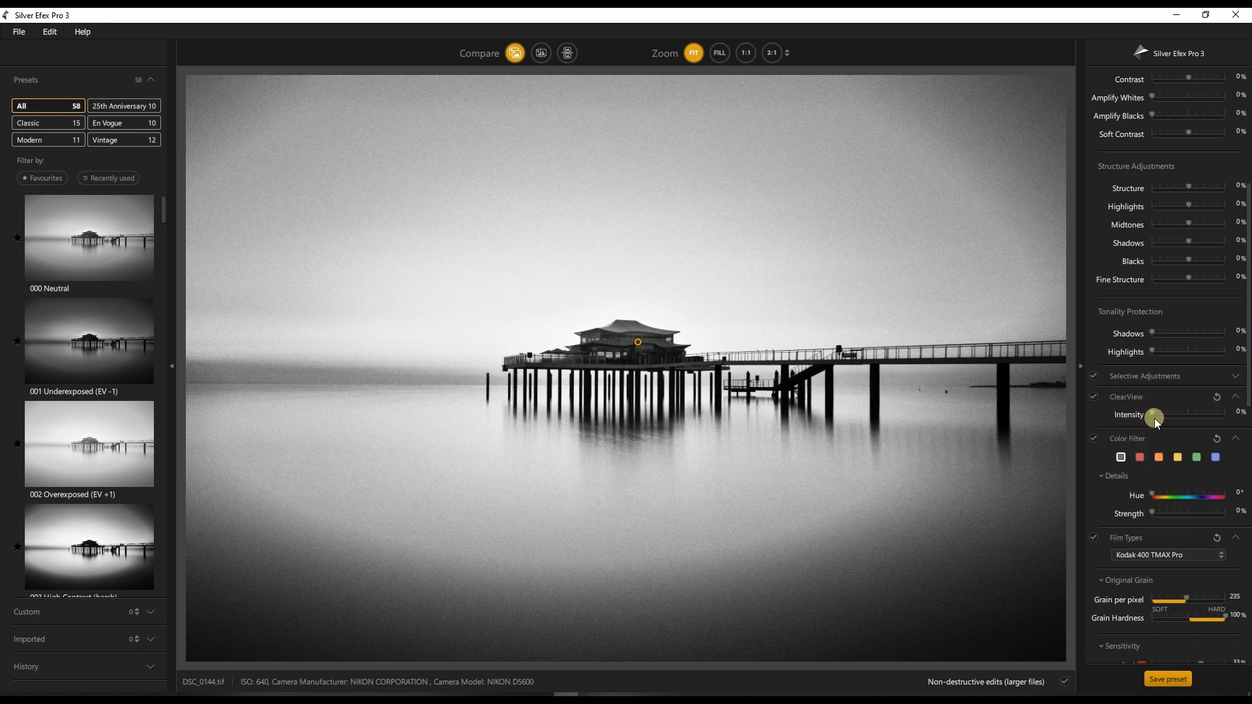
# - Set the ClearView Intensity to 35% and raise the film's Grain per pixel for finer grain
pyautogui.moveTo(1163, 413); pyautogui.dragTo(1187, 415)
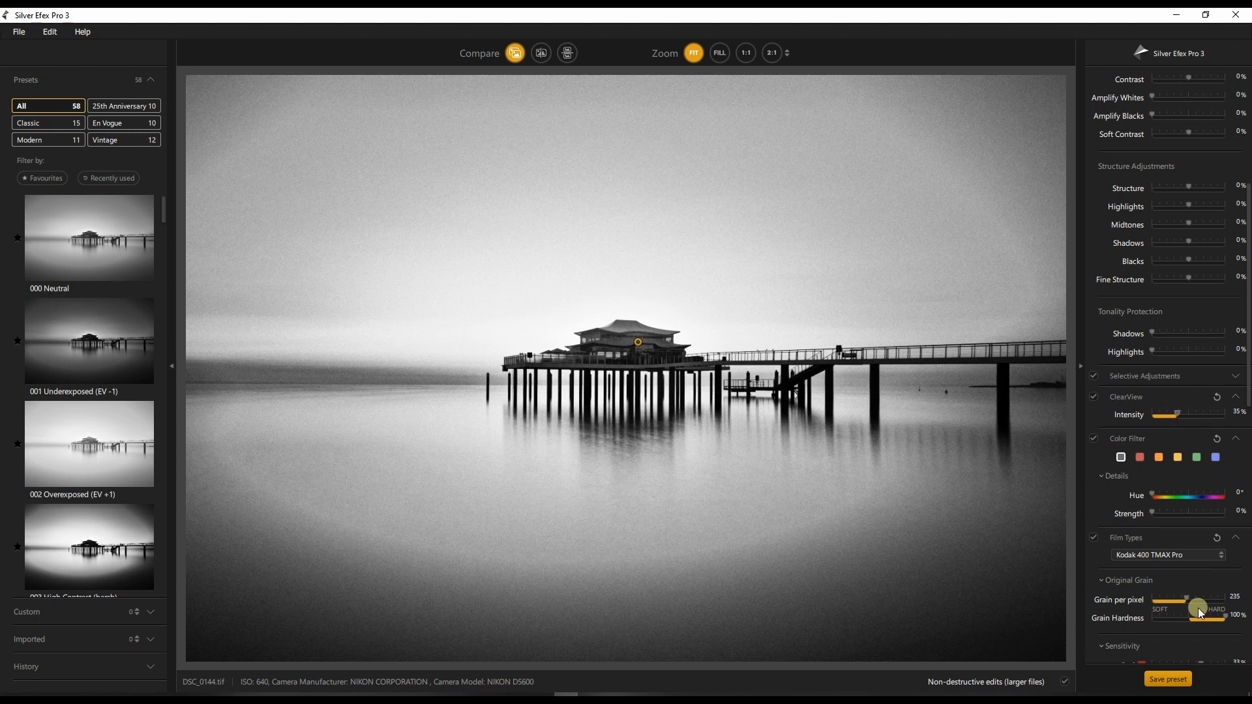
pyautogui.moveTo(1201, 601); pyautogui.dragTo(1214, 601)
# - Tone the photo in the Finishing Adjustments with Strength at 27% and Silver Toning at 27%
pyautogui.scroll(-10, 1180, 480)
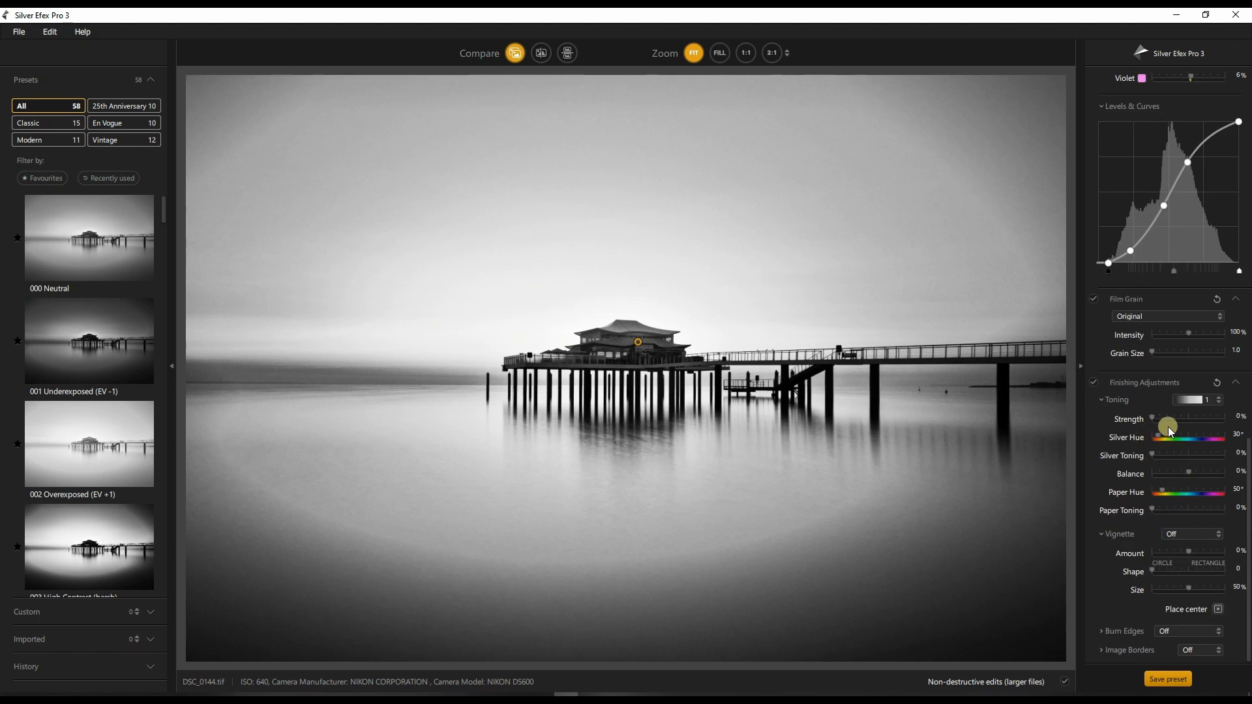
pyautogui.moveTo(1164, 421); pyautogui.dragTo(1167, 438)
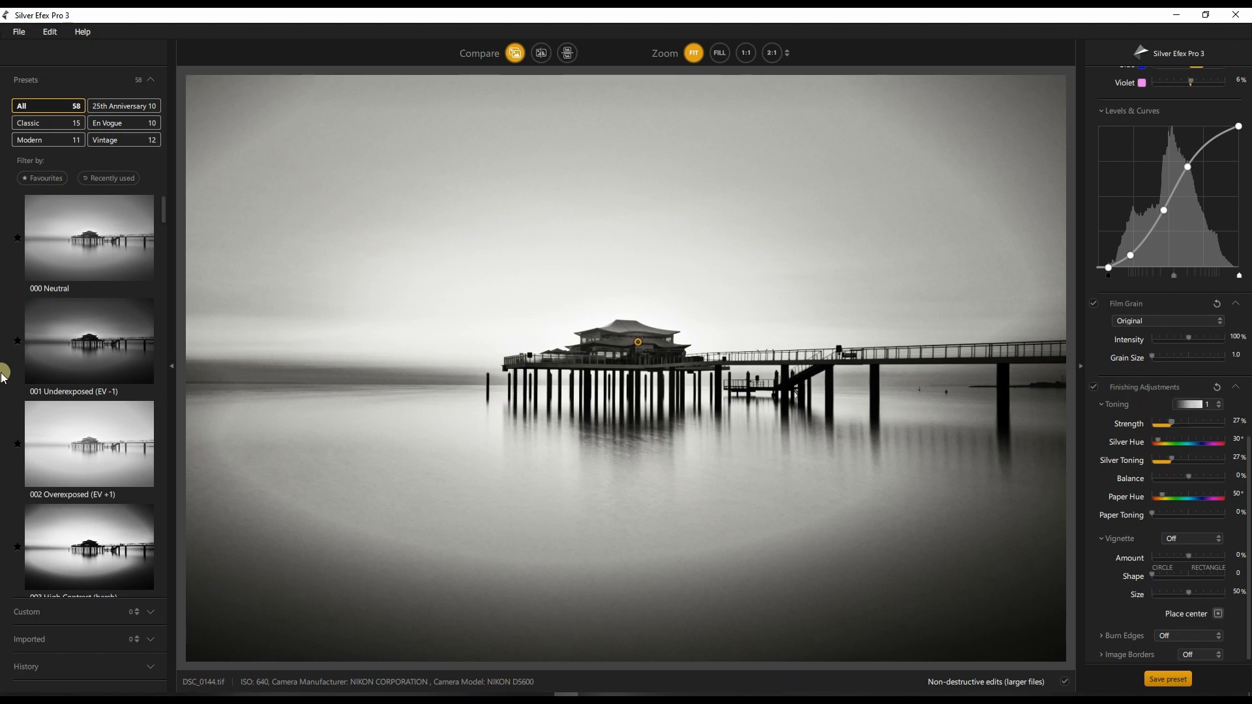
# - Open the dialog for saving the image under a new name and browse the available folder locations
pyautogui.click(23, 34)
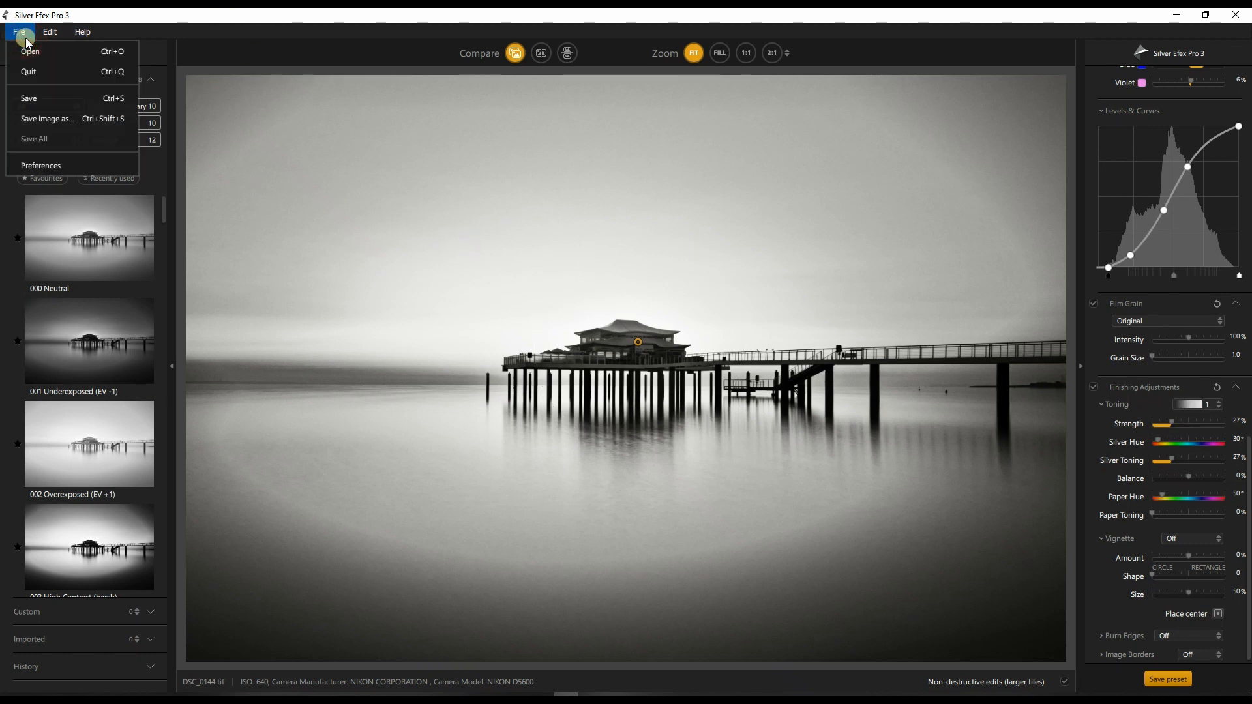
pyautogui.click(38, 123)
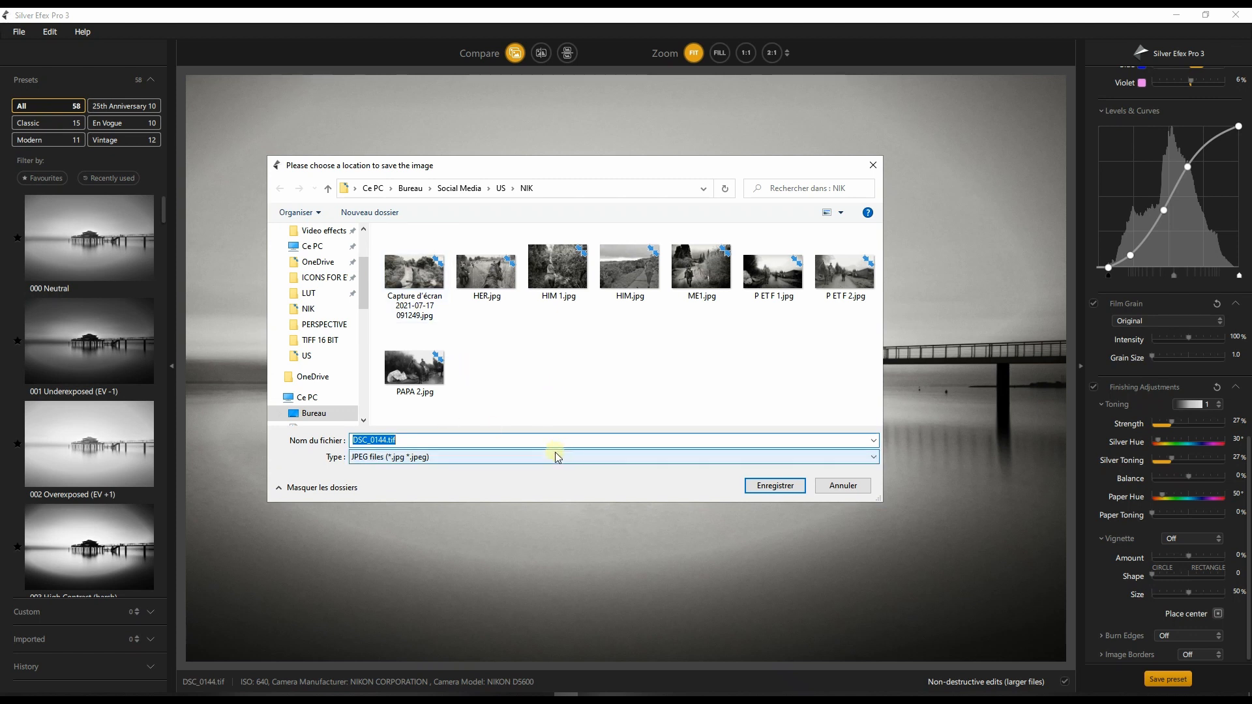
pyautogui.scroll(-1, 322, 373)
pyautogui.scroll(-1, 322, 373)
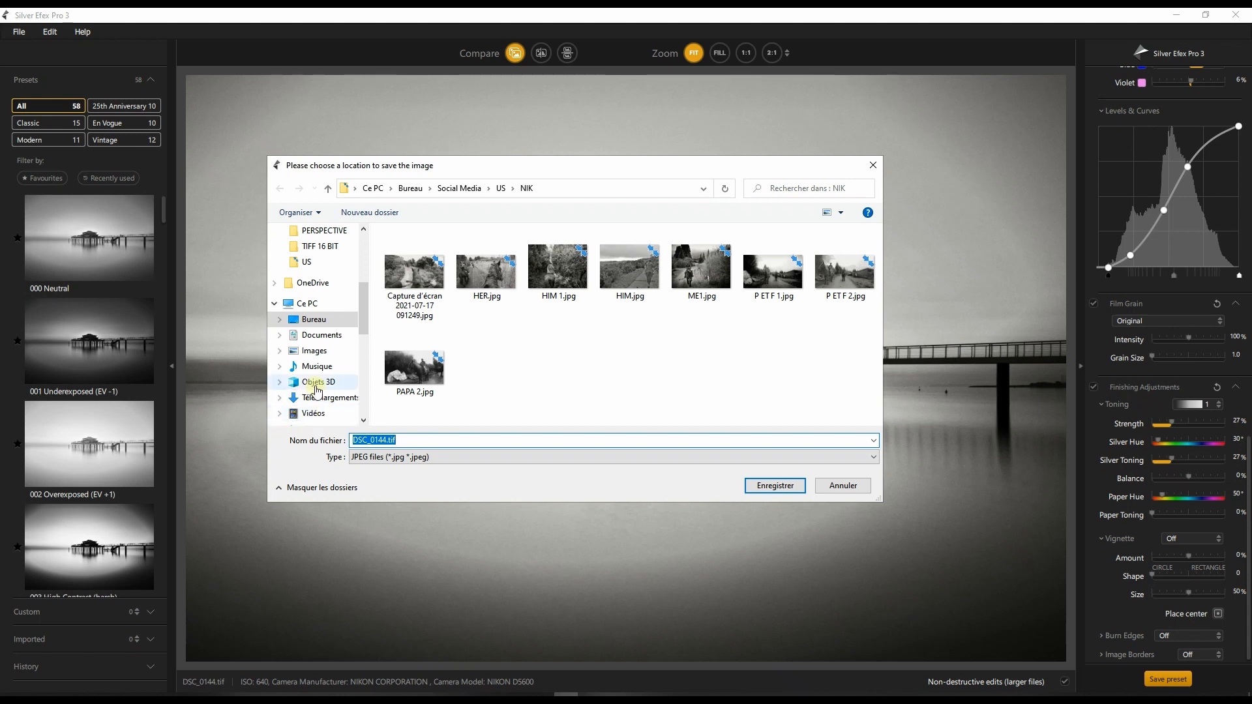
pyautogui.scroll(-4, 317, 389)
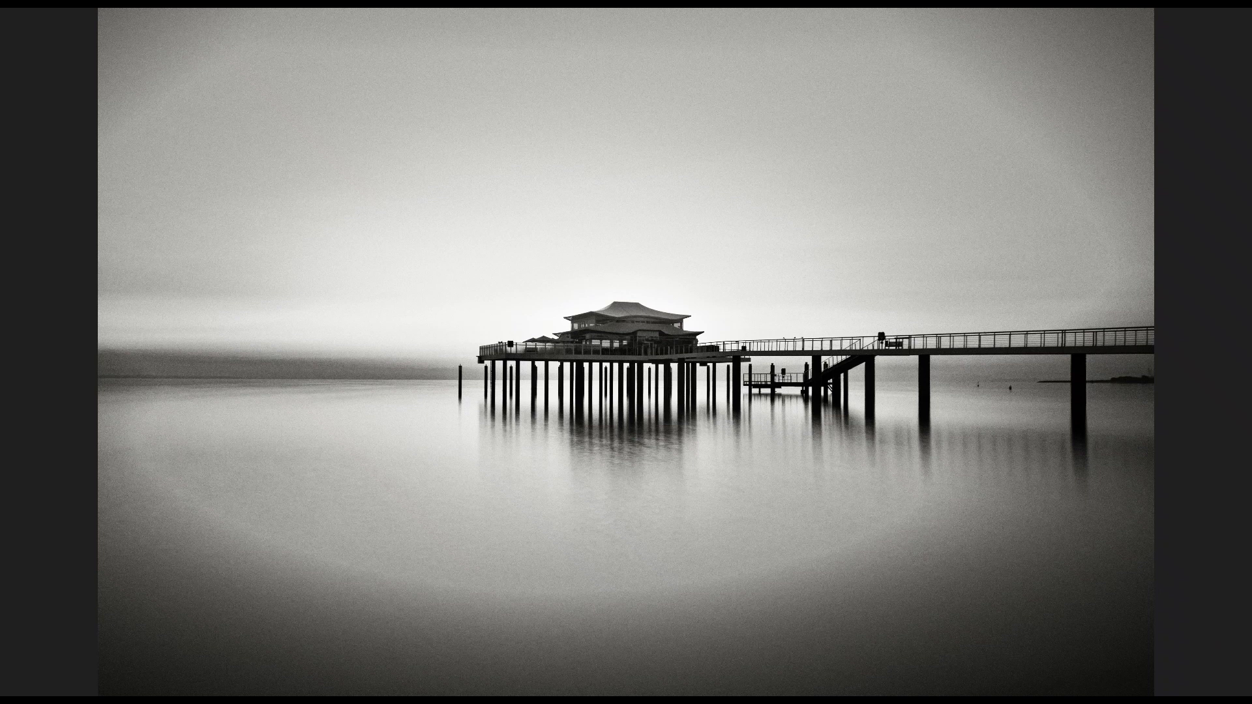
# - Leave the full-screen preview and compare the original with the edit in split view, sweeping the divider to the photo's left edge
pyautogui.press('f')
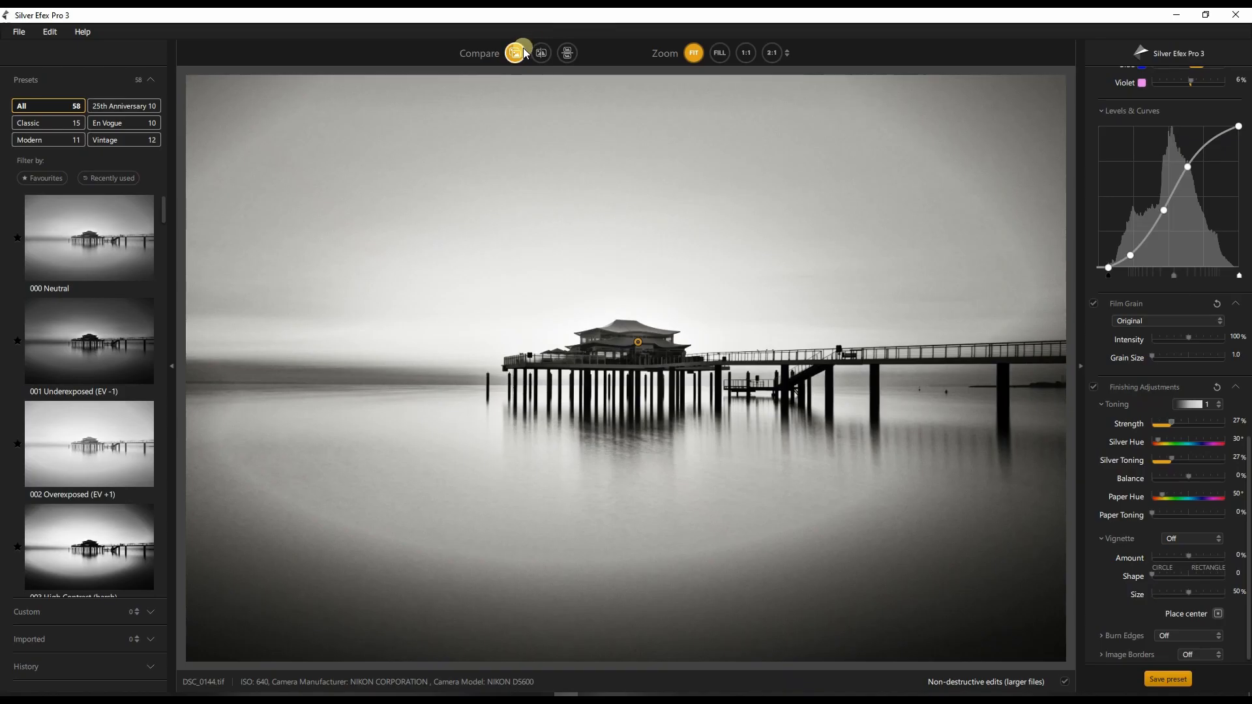
pyautogui.click(551, 55)
pyautogui.moveTo(627, 378); pyautogui.dragTo(193, 499)
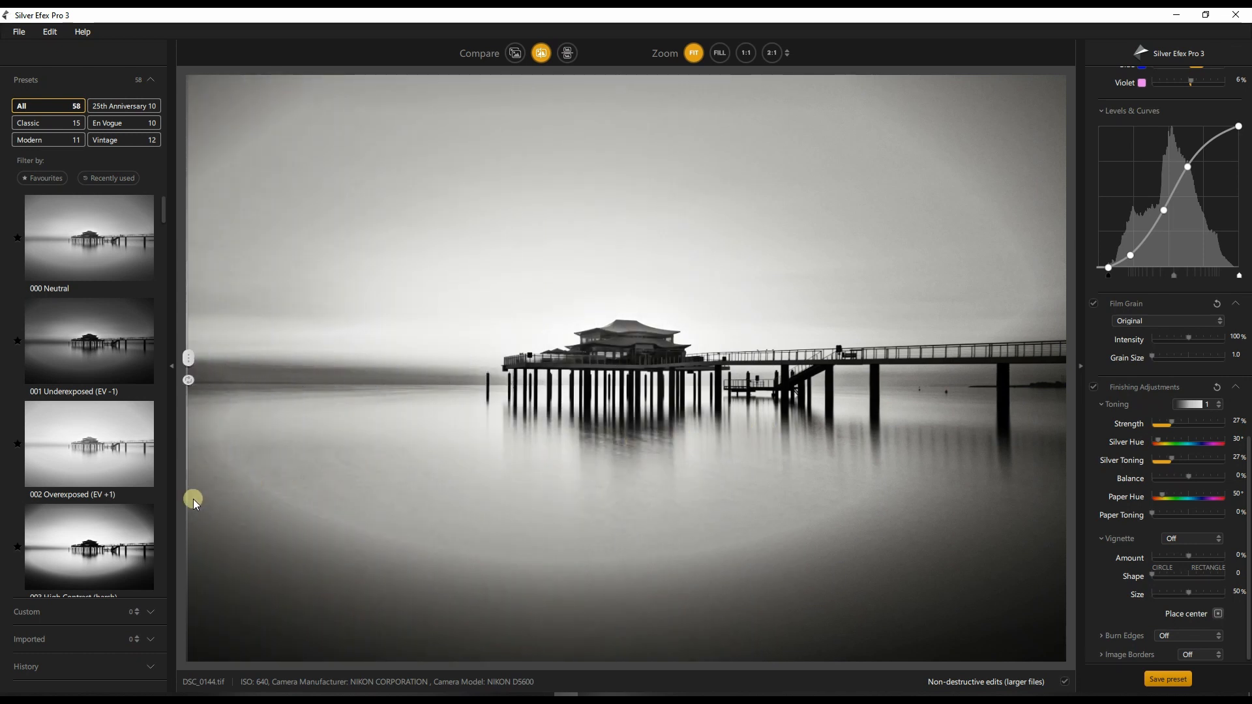